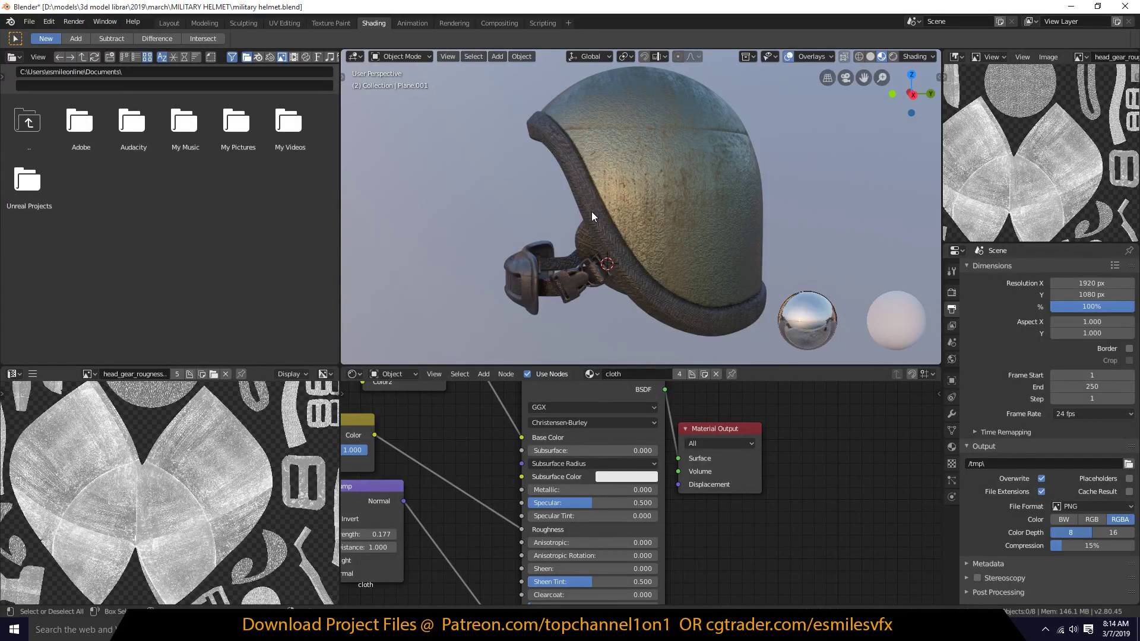
Step: Examine the helmet model and the inputs of the cloth material's Principled BSDF node, from Base Color down to Normal
middle_drag(485, 225, 524, 235)
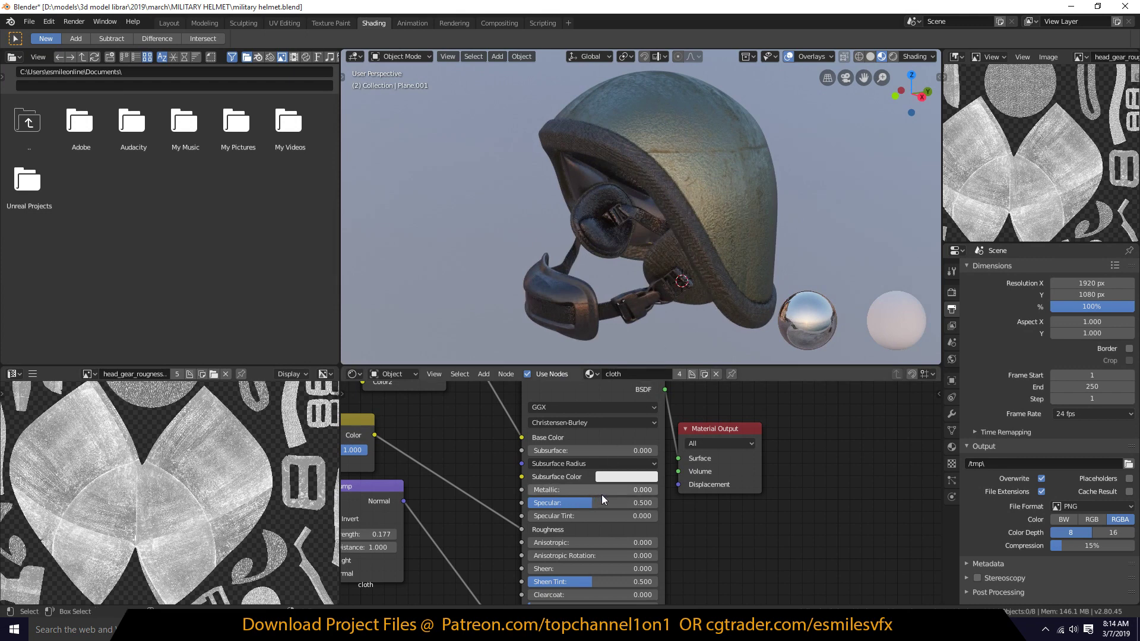
scroll(601, 495, up, 2)
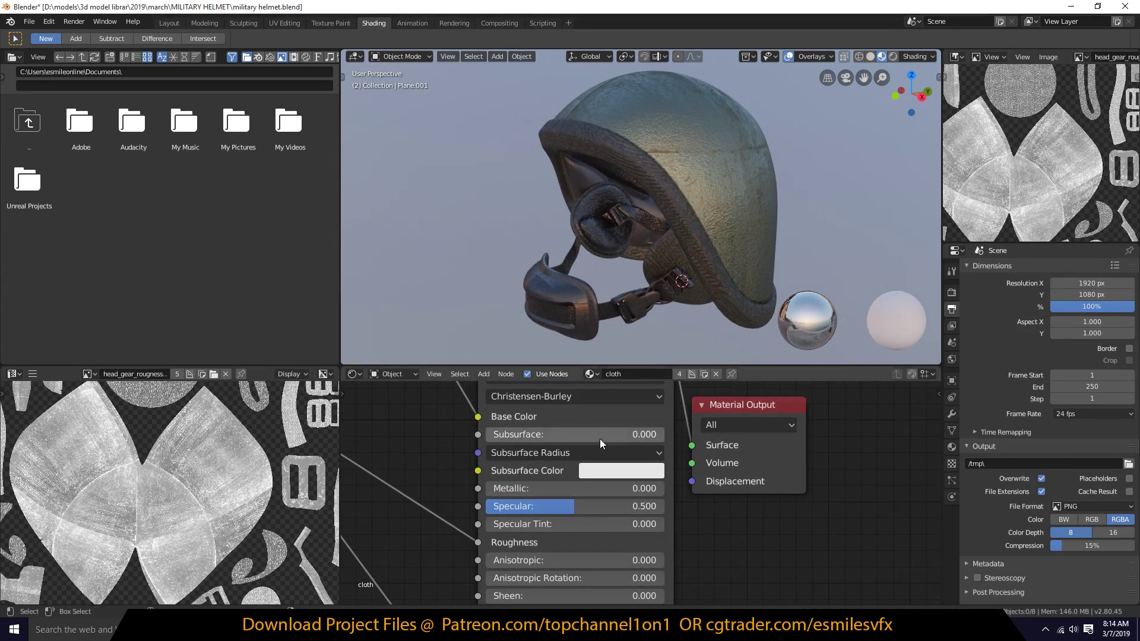
scroll(601, 447, down, 1)
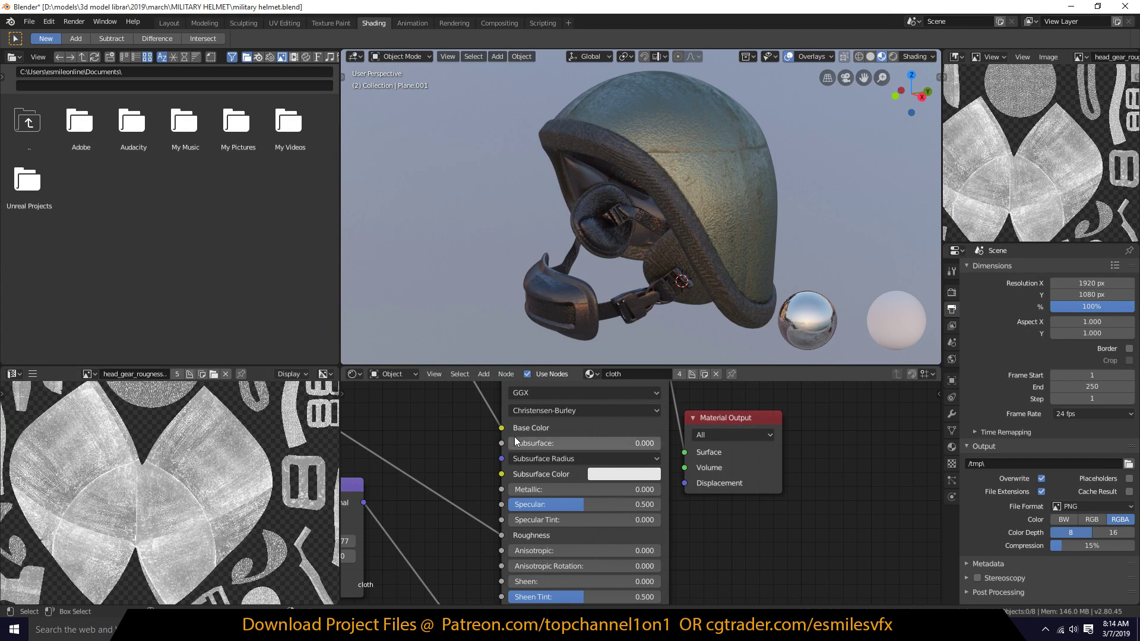
scroll(560, 494, down, 1)
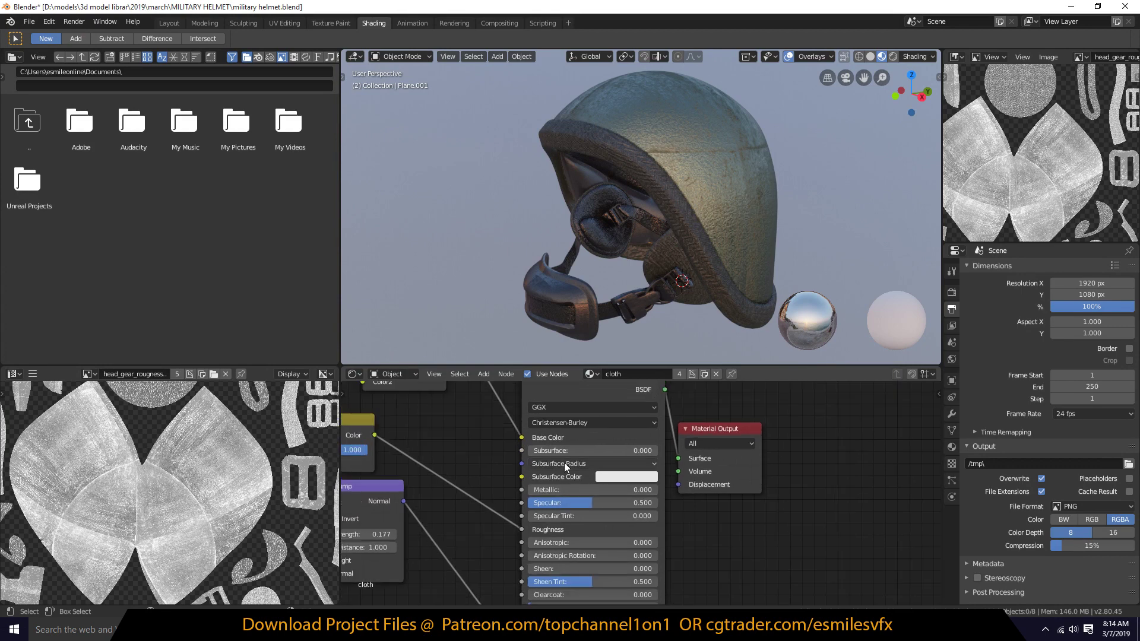
middle_drag(538, 538, 610, 442)
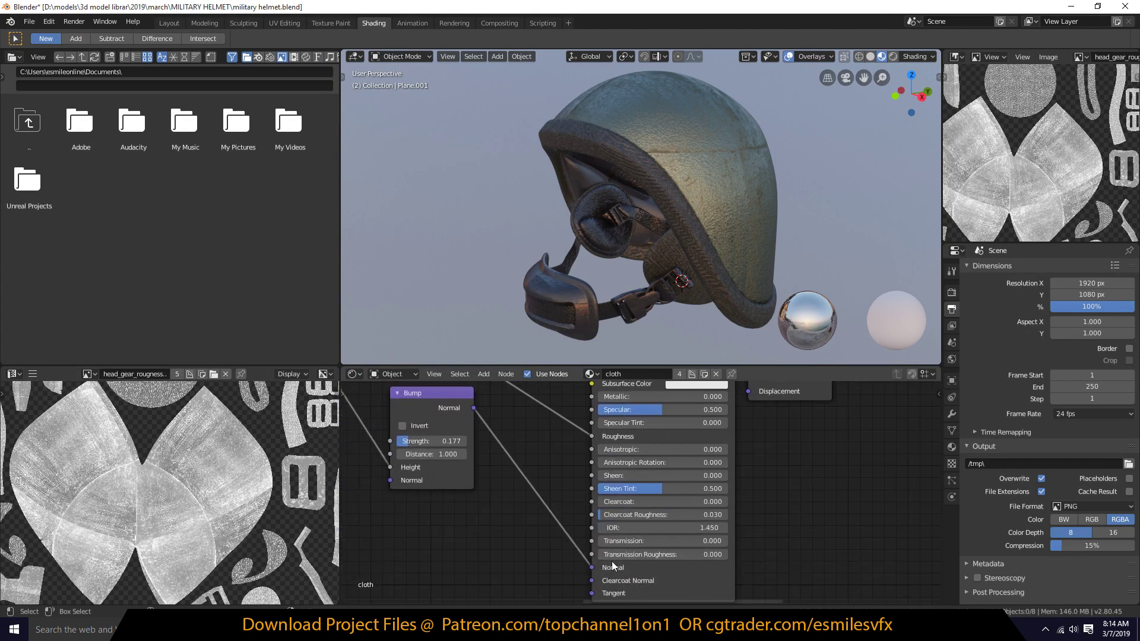
middle_drag(639, 492, 562, 612)
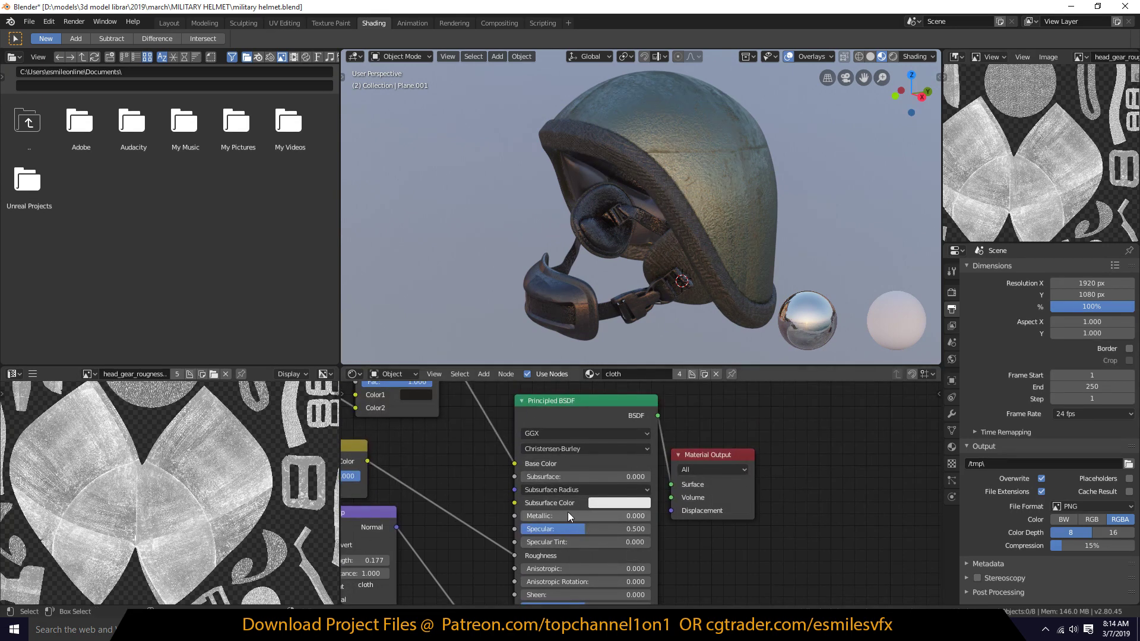
scroll(890, 470, up, 2)
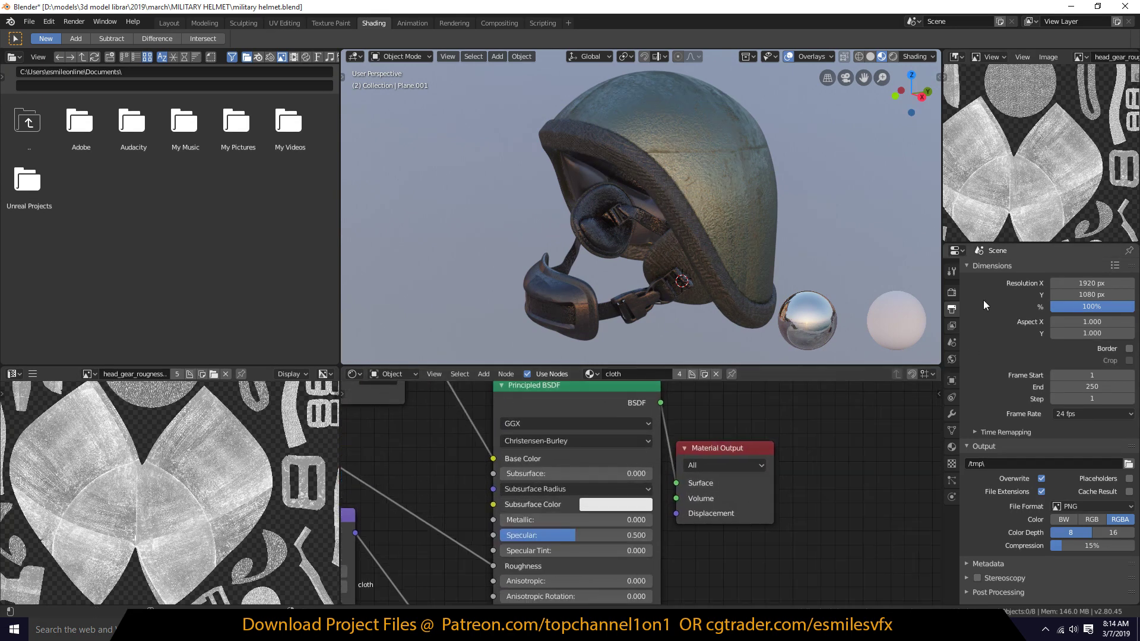
Step: Review the available bake types in the render's Bake settings and pick Glossy
click(952, 293)
scroll(990, 416, up, 6)
scroll(989, 438, up, 3)
scroll(1044, 472, down, 3)
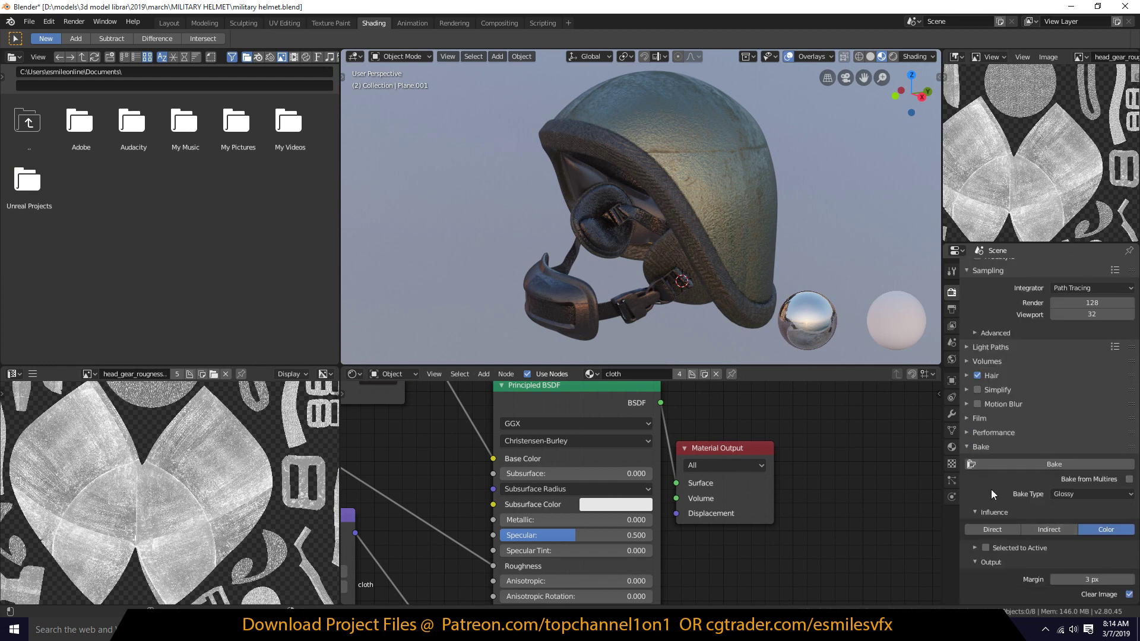
click(1072, 496)
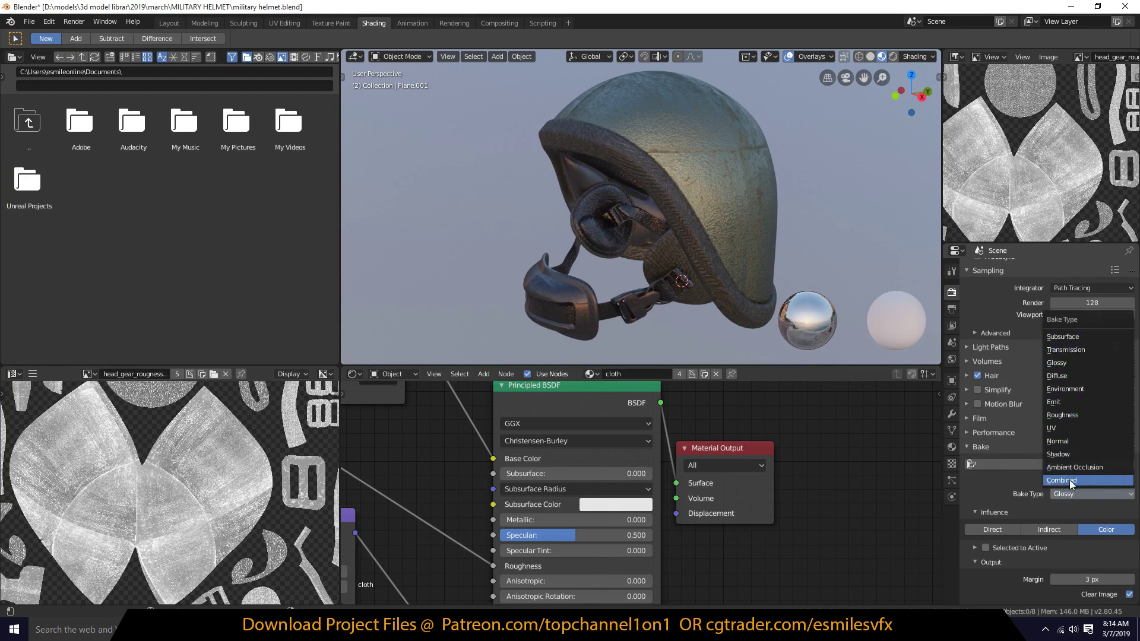
click(1078, 493)
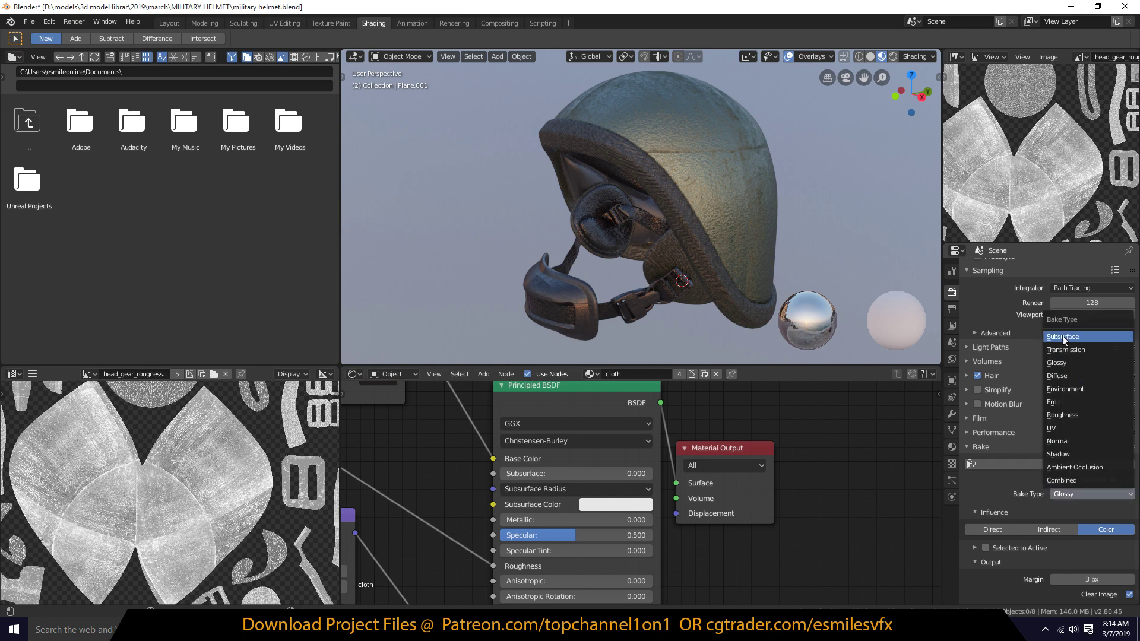
click(1076, 366)
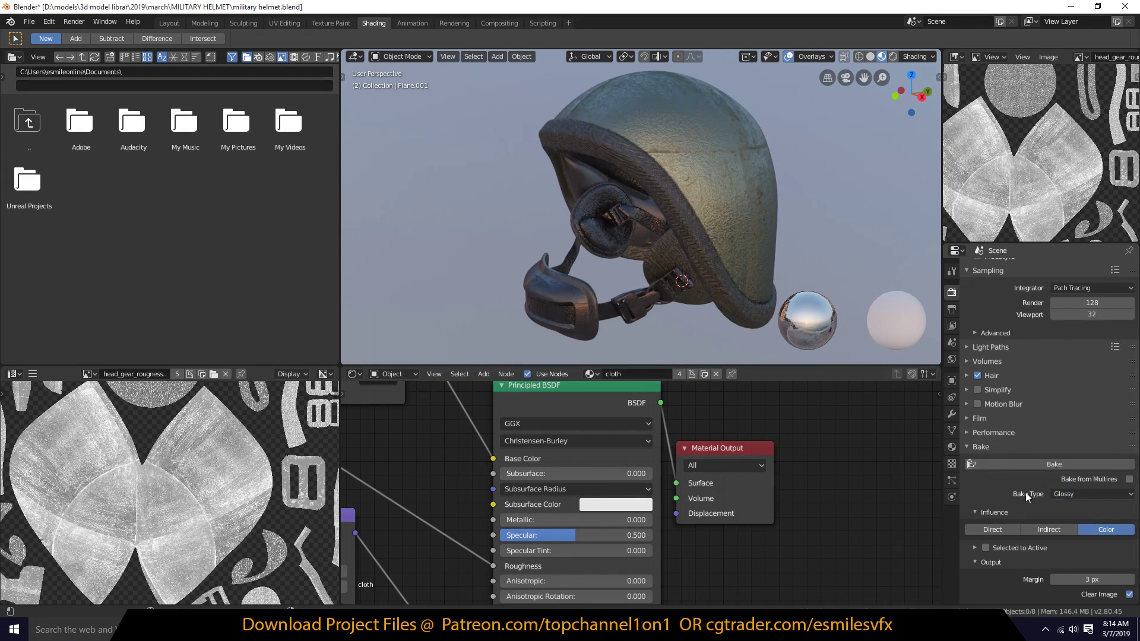
Step: Inspect the helmet's inside and side, and select its outer shell
middle_drag(628, 270, 641, 239)
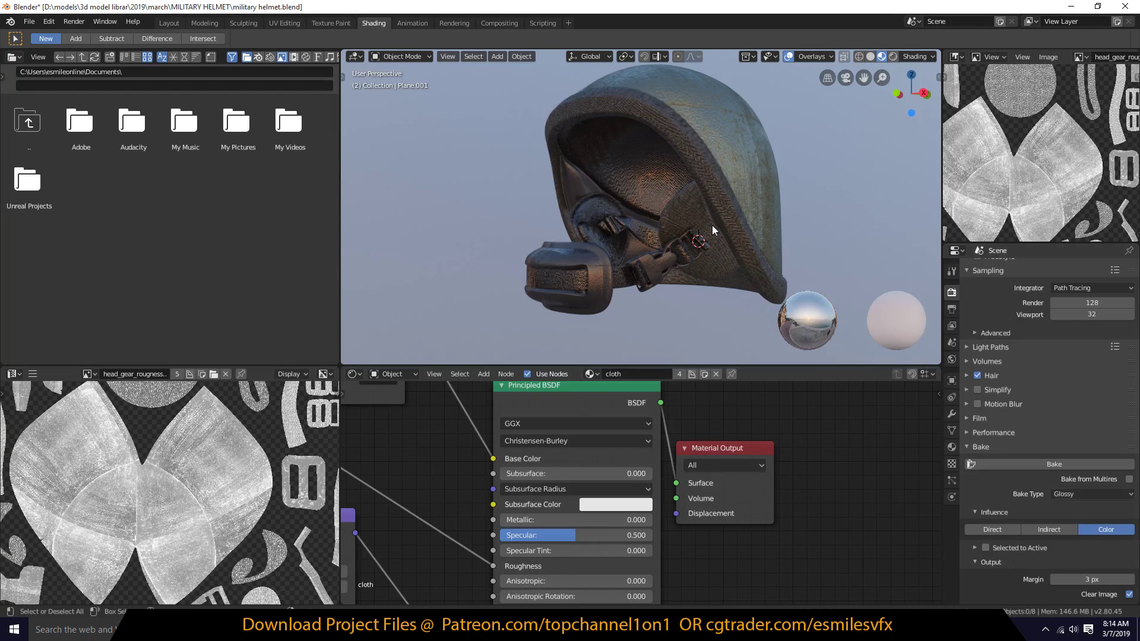
scroll(703, 225, down, 3)
middle_drag(703, 225, 653, 274)
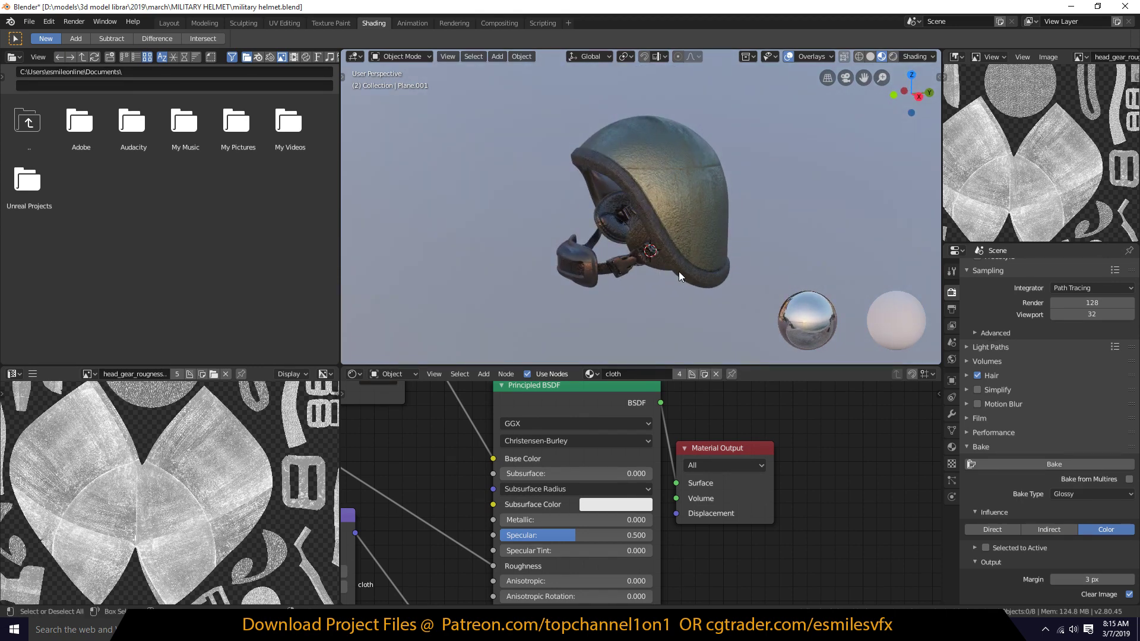
scroll(679, 271, up, 4)
click(724, 206)
scroll(718, 234, down, 2)
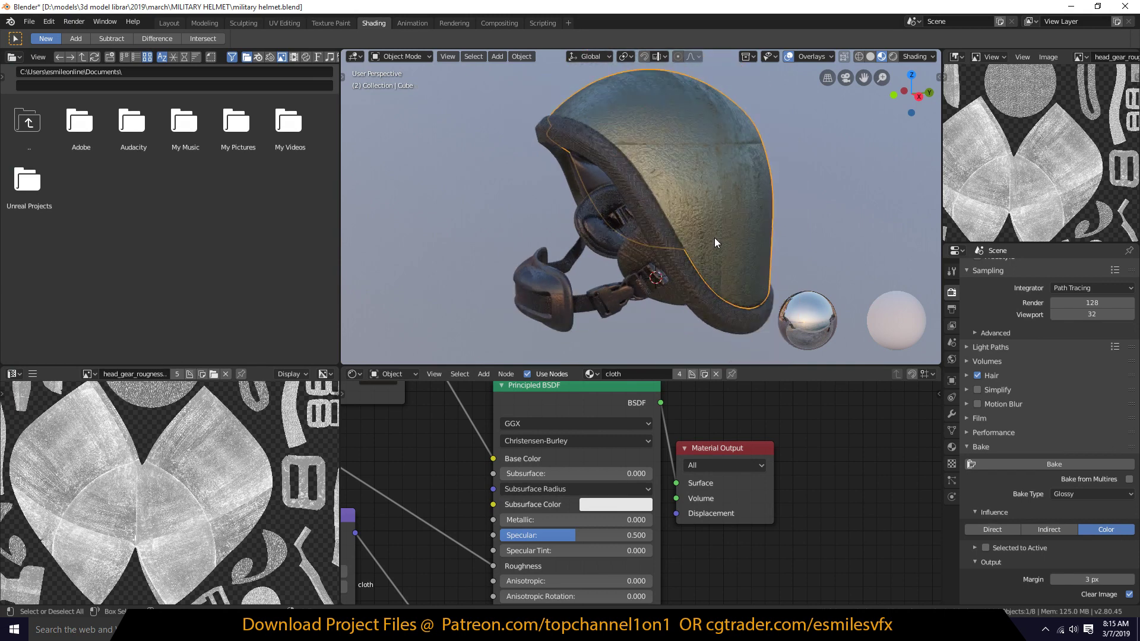
scroll(712, 240, down, 2)
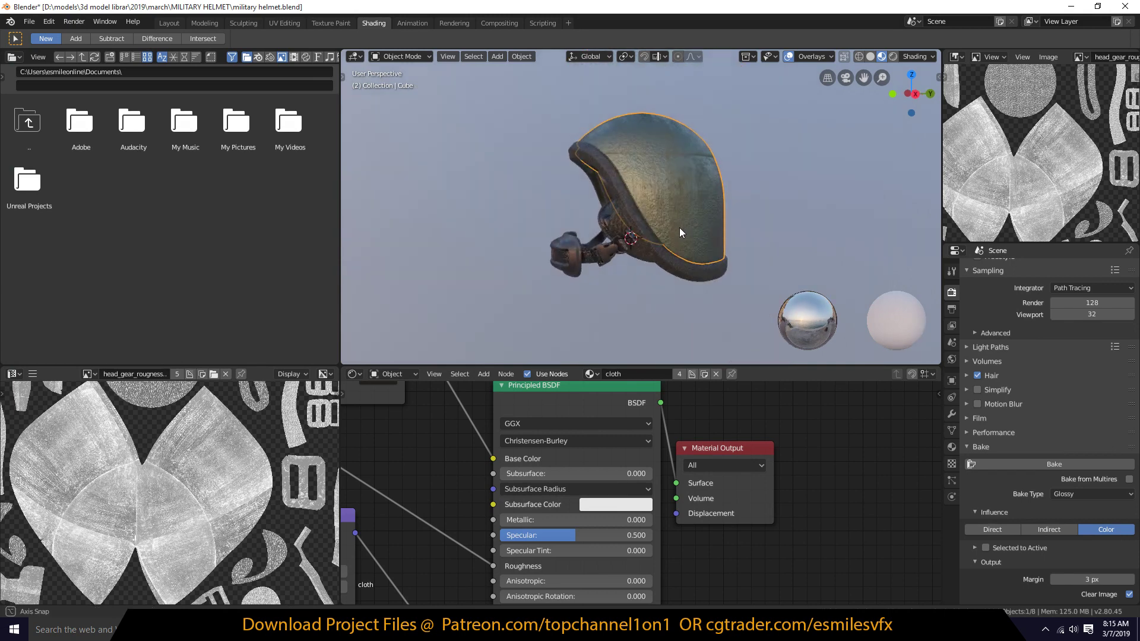
Step: Examine the whole baked roughness map and compare it with the helmet shell from several angles
scroll(1043, 169, down, 3)
middle_drag(1042, 169, 1029, 179)
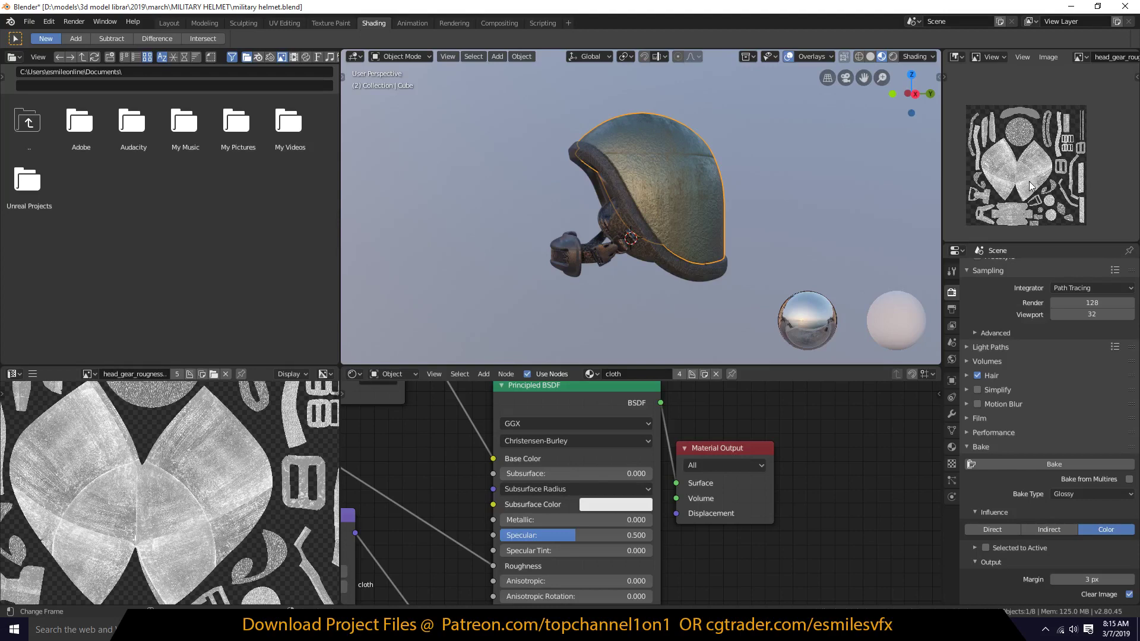
scroll(1031, 152, up, 2)
scroll(1030, 174, down, 2)
scroll(1043, 140, up, 2)
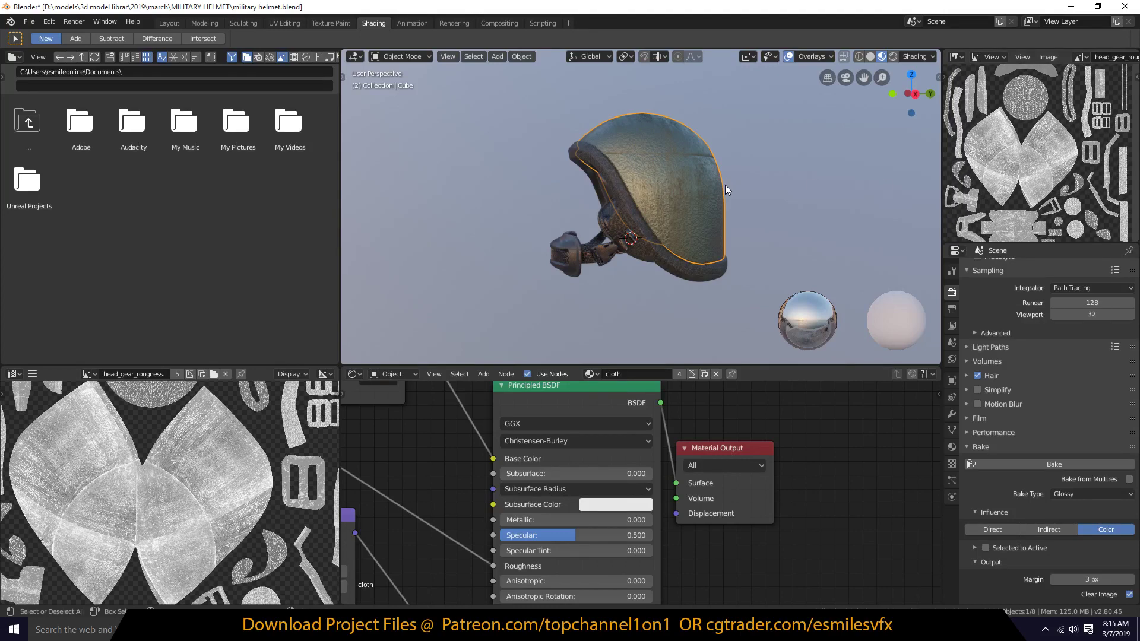
scroll(726, 186, up, 2)
middle_drag(725, 186, 705, 203)
scroll(704, 203, up, 3)
scroll(704, 202, down, 4)
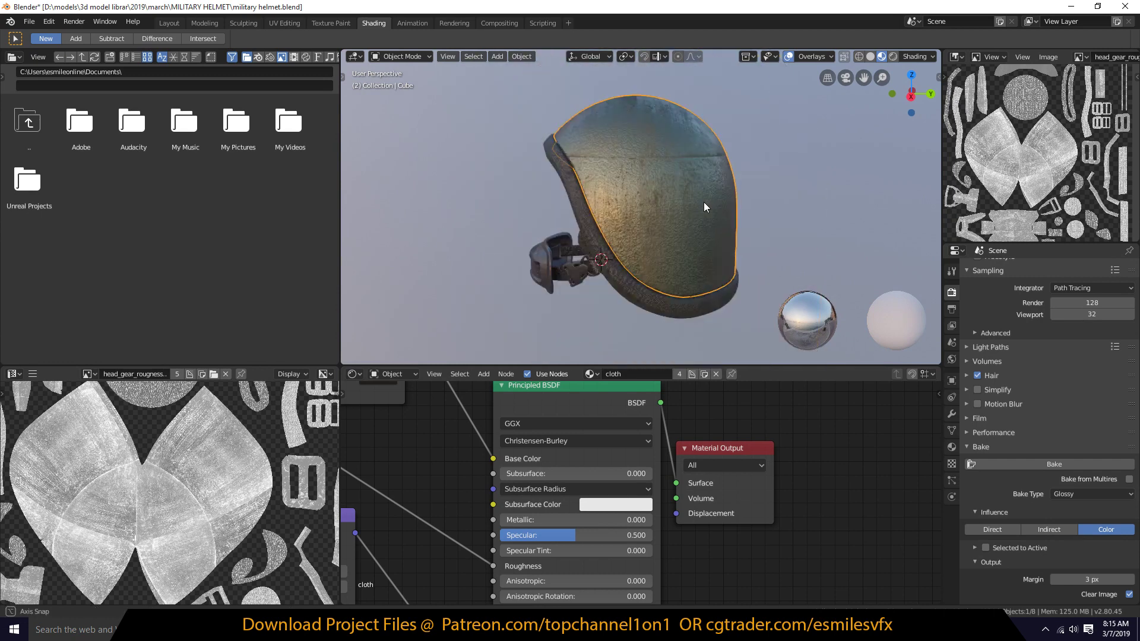
middle_drag(717, 158, 720, 142)
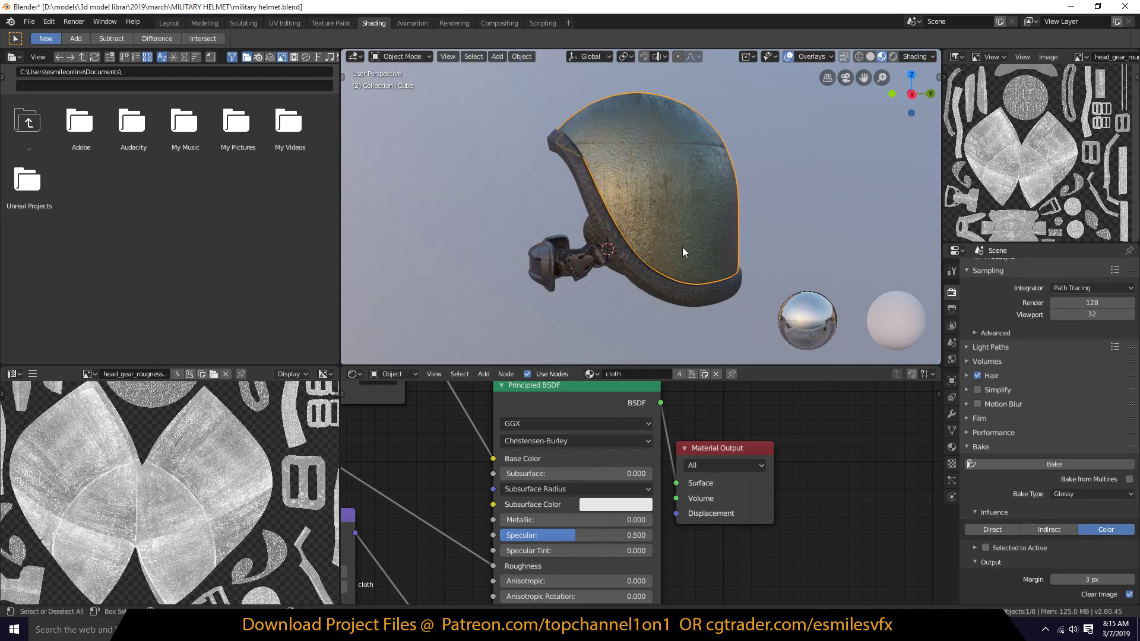
middle_drag(679, 242, 689, 201)
middle_drag(681, 150, 714, 144)
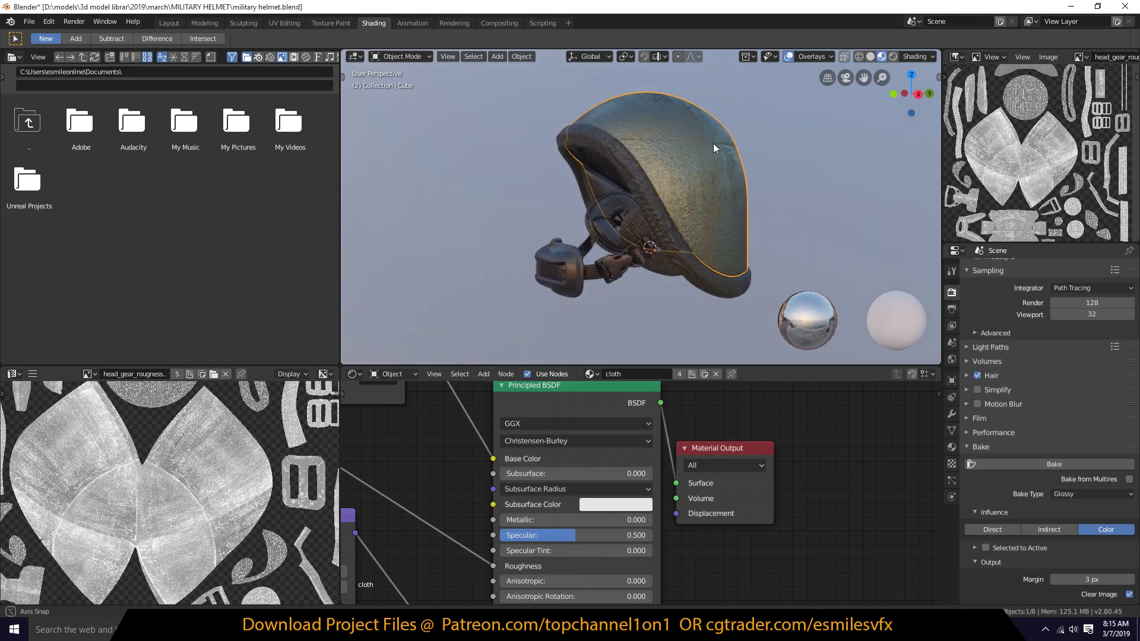
Step: Check the helmet's side parts and clear the object selection
click(671, 244)
middle_drag(625, 267, 700, 255)
click(652, 198)
key(alt+a)
Step: Move the head_gear_rougness_map image node closer to the Material Output node in the cloth material
scroll(665, 277, up, 5)
scroll(666, 277, down, 5)
scroll(792, 434, down, 5)
ctrl+scroll(781, 445, down, 5)
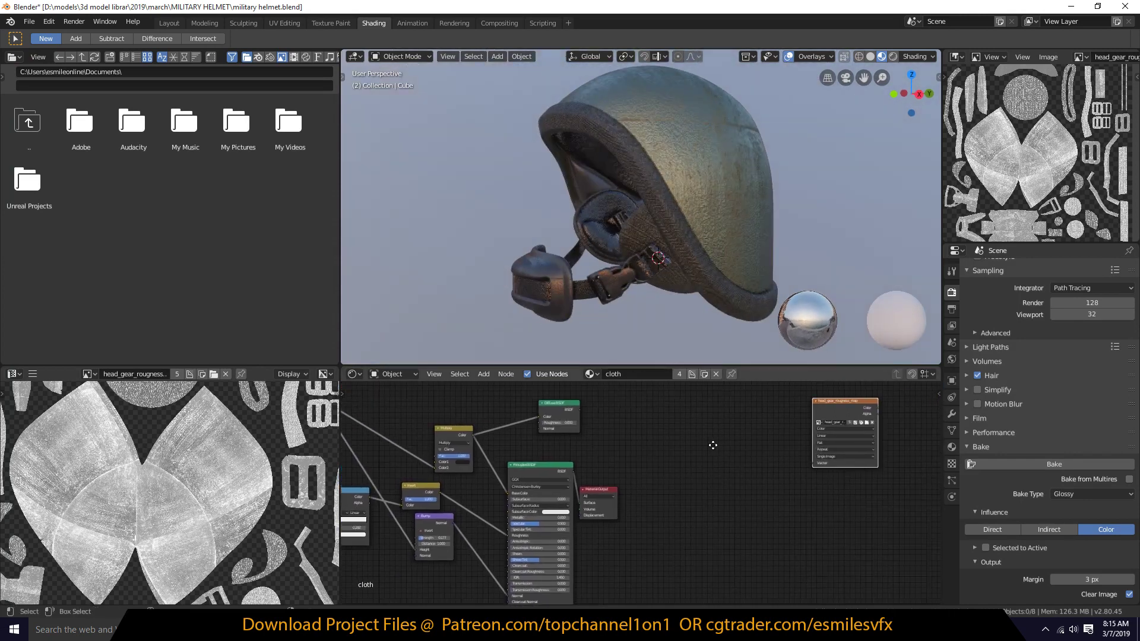
scroll(772, 434, up, 2)
drag(830, 390, 775, 441)
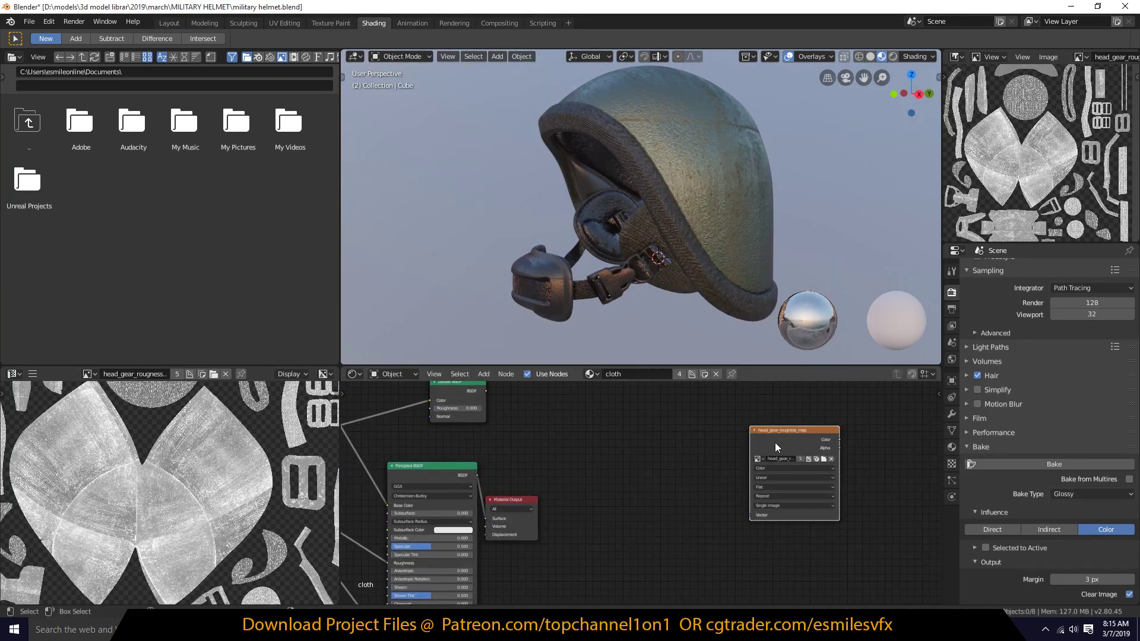
scroll(780, 451, up, 2)
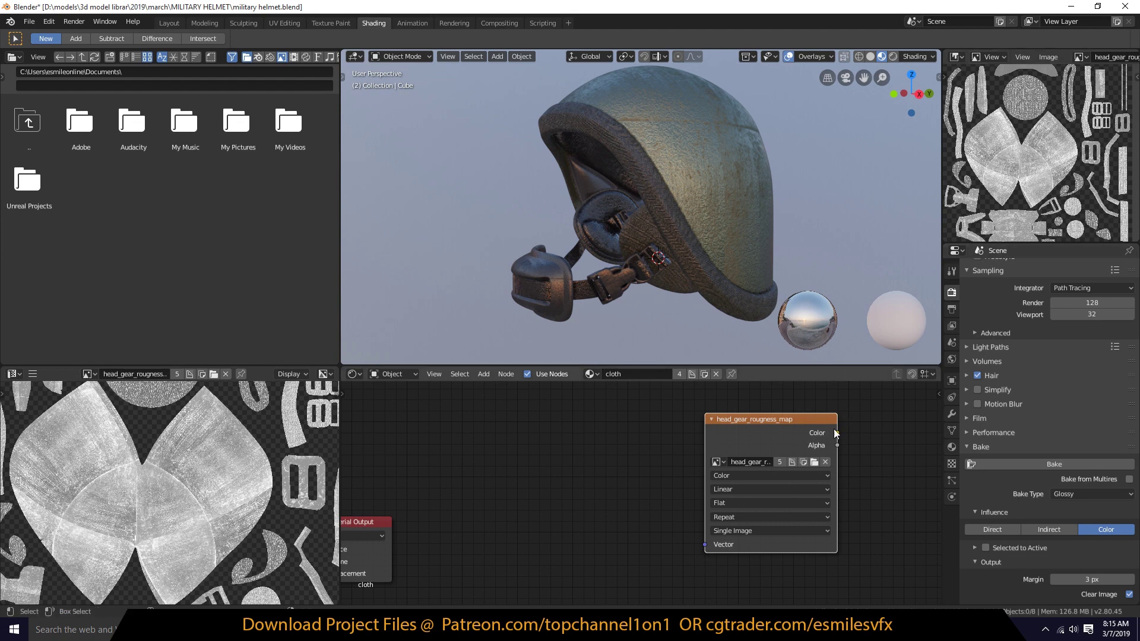
Step: Check the cloth material's Principled BSDF node and set the bake type to Roughness
scroll(834, 434, down, 2)
ctrl+scroll(649, 443, left, 5)
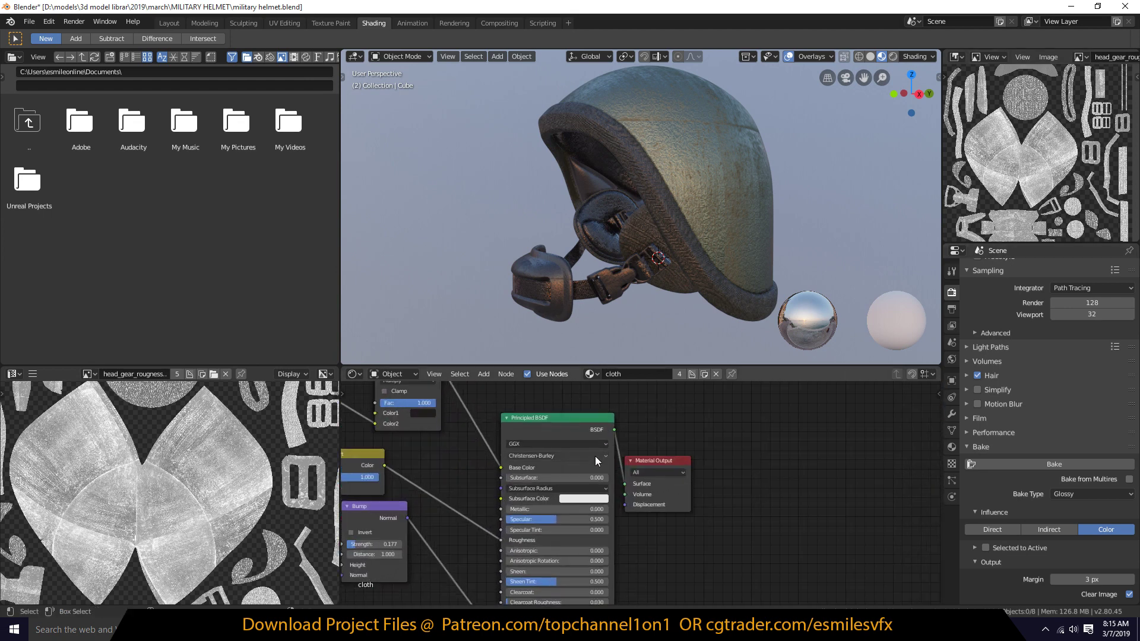
ctrl+scroll(612, 459, left, 3)
scroll(630, 463, up, 3)
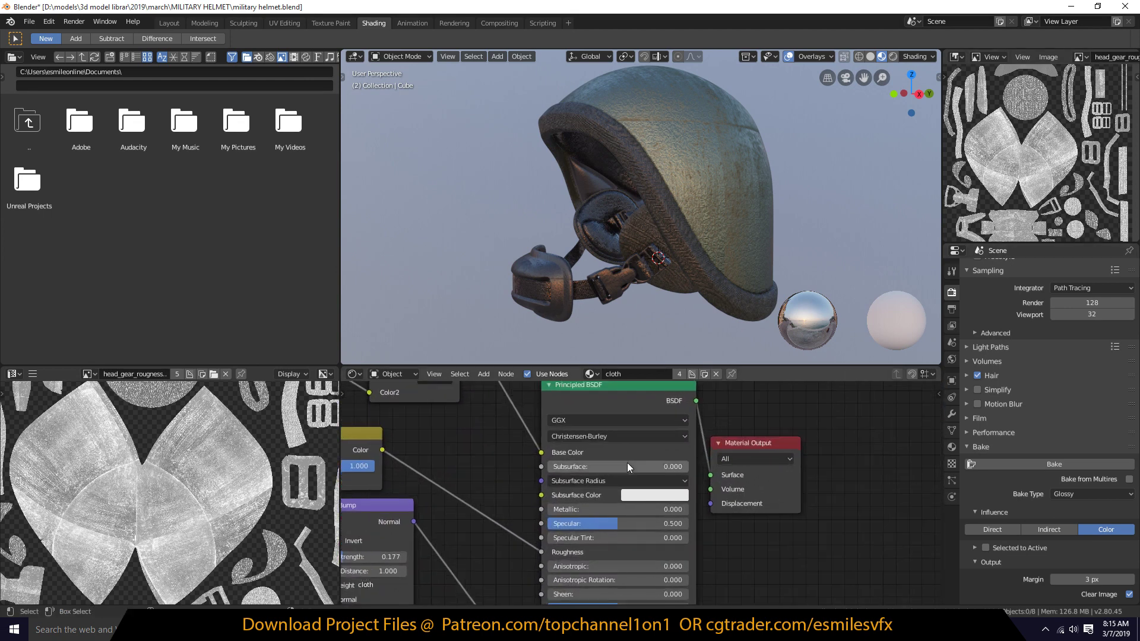
click(1068, 497)
click(1078, 415)
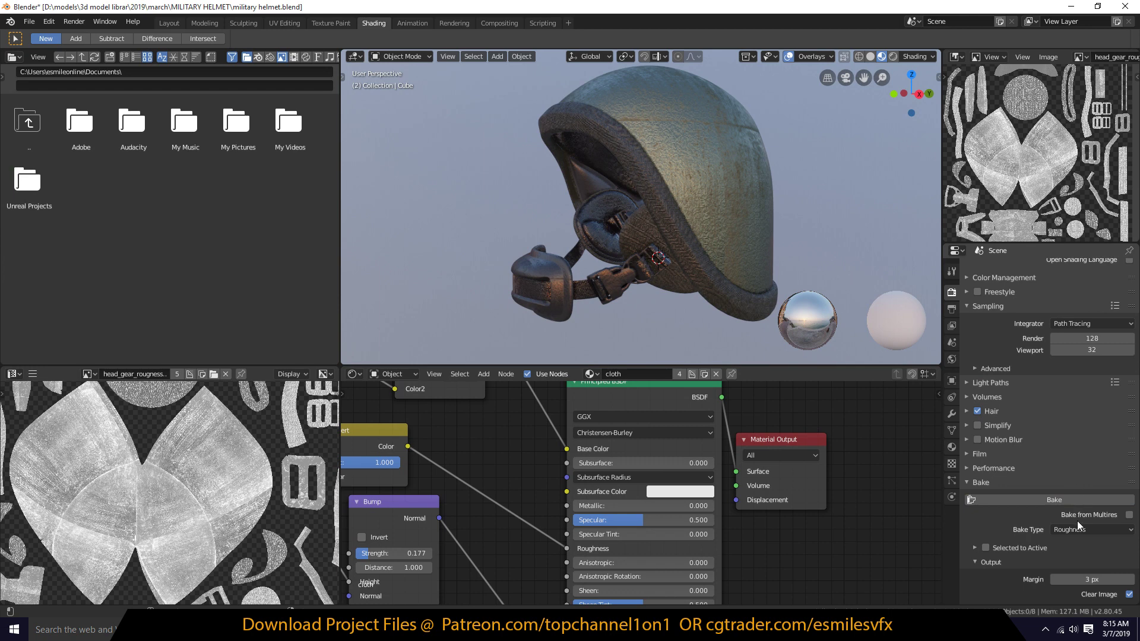
Step: Disconnect the Invert node from the Roughness input of the cloth material's Principled BSDF
middle_drag(669, 460, 740, 378)
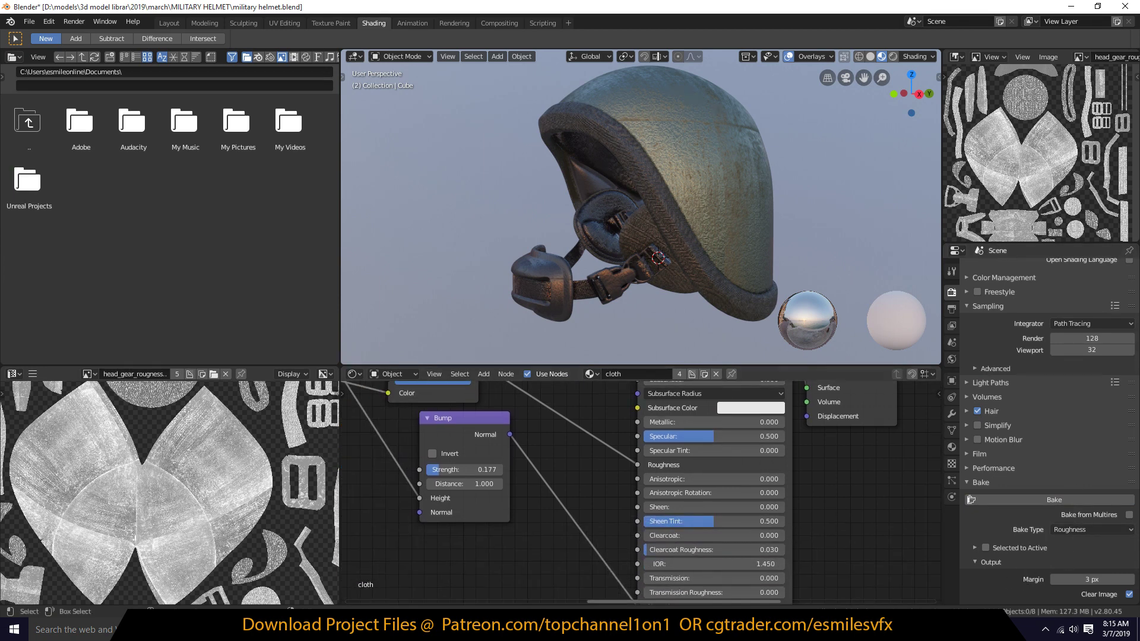
middle_drag(631, 463, 634, 504)
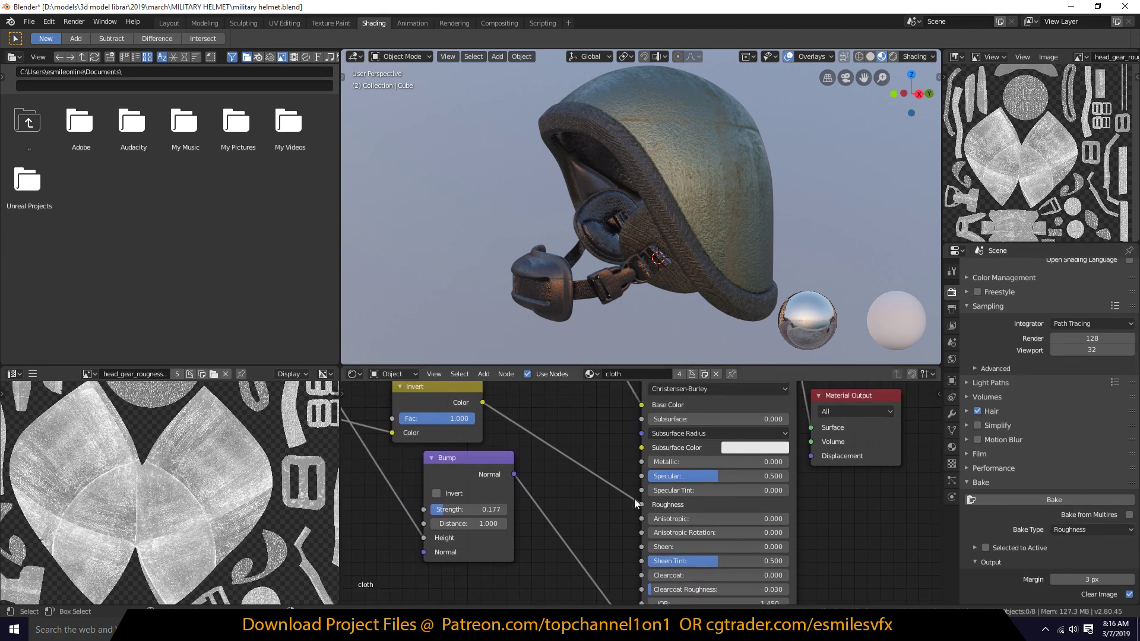
scroll(425, 422, down, 2)
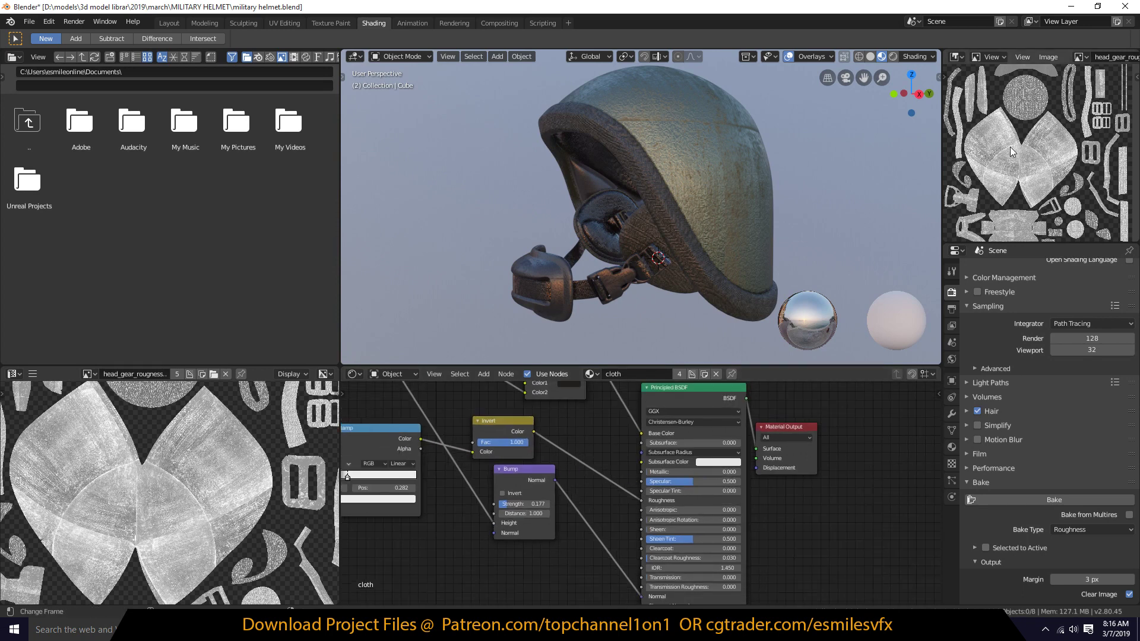
scroll(1013, 151, up, 4)
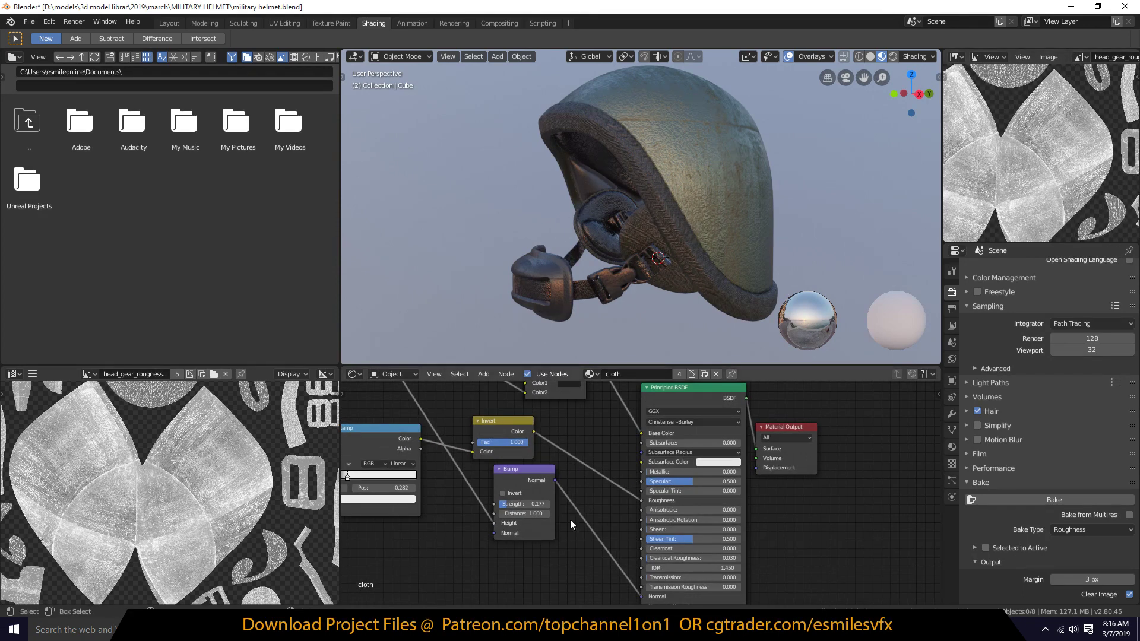
middle_drag(570, 520, 634, 497)
drag(705, 479, 701, 477)
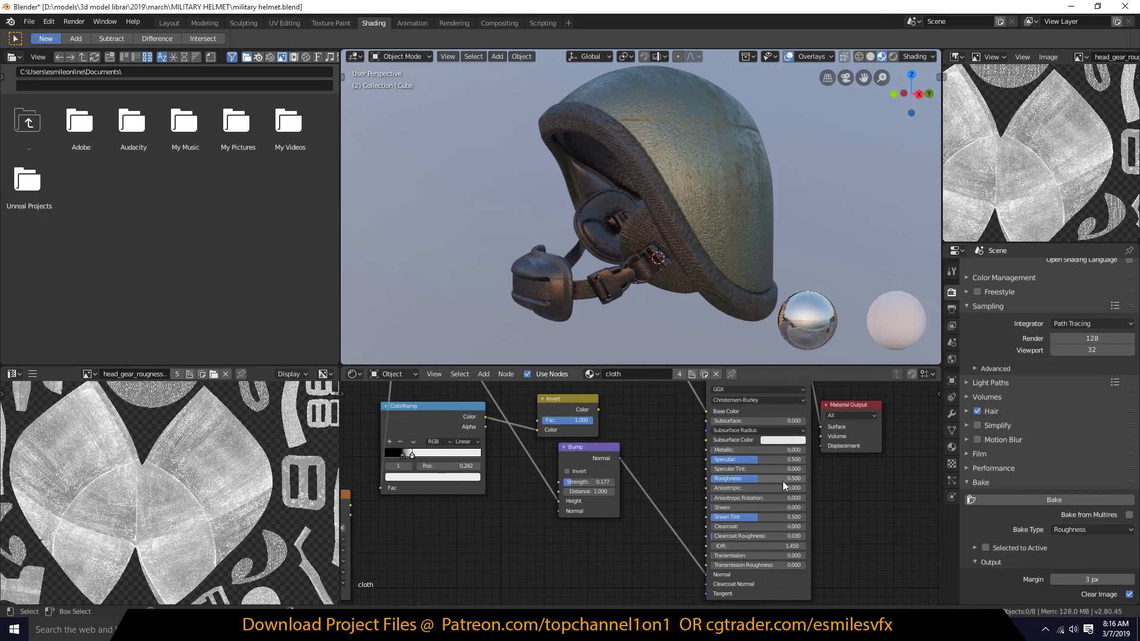
Step: Select the helmet's outer shell and make its helmet material slot active
click(691, 190)
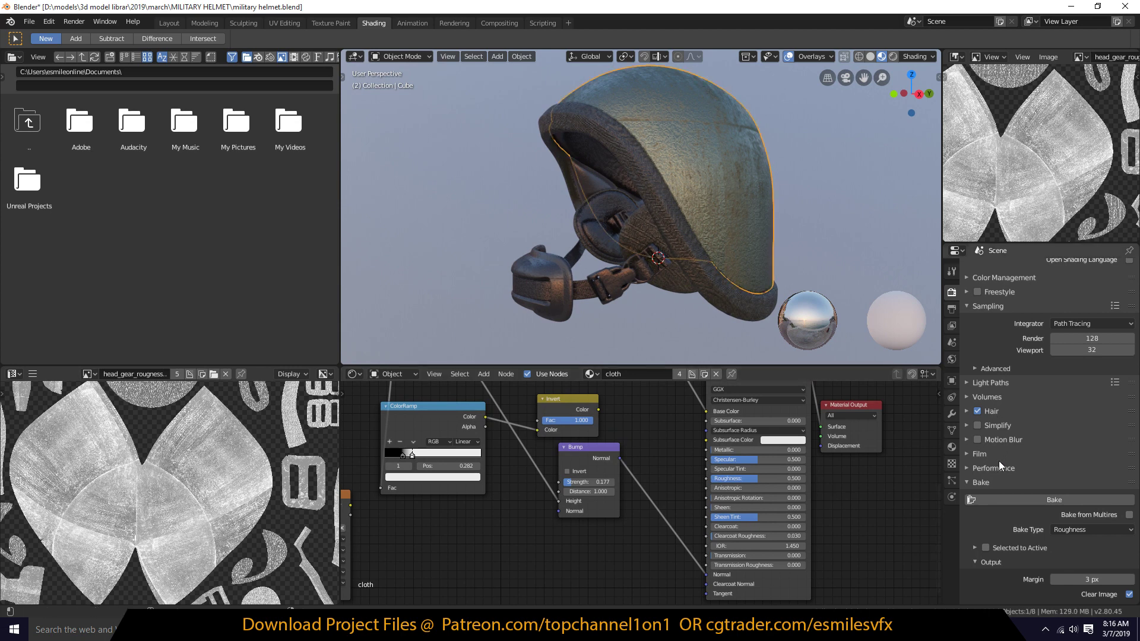
click(948, 447)
click(1005, 273)
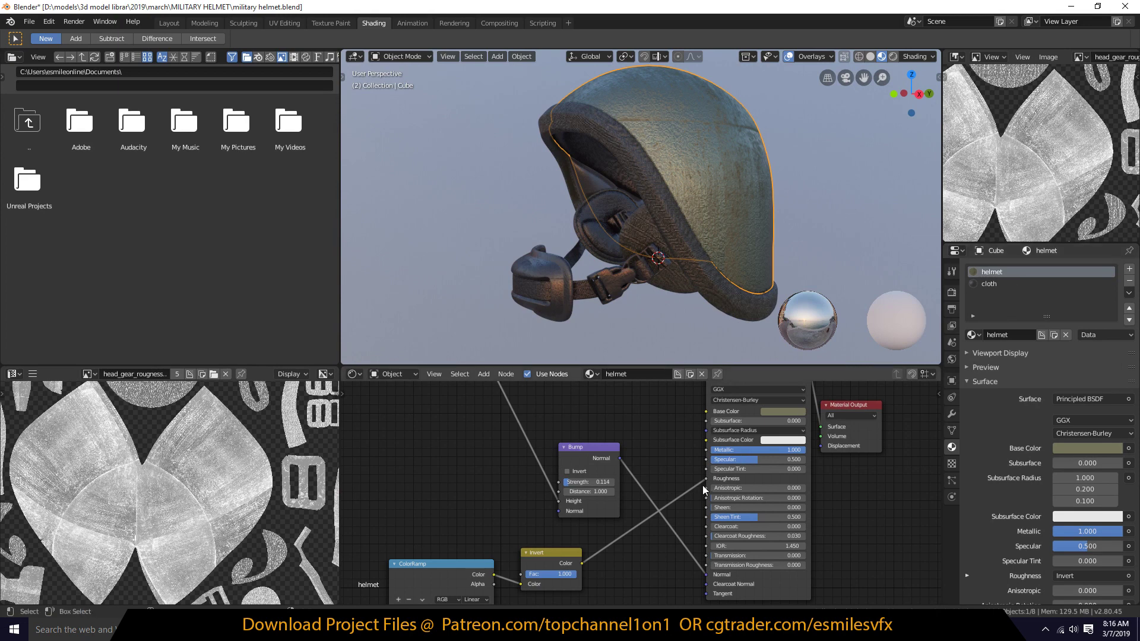
Step: Disconnect the Invert node from the helmet material's Roughness input and set Roughness to 1
drag(706, 481, 673, 479)
click(742, 481)
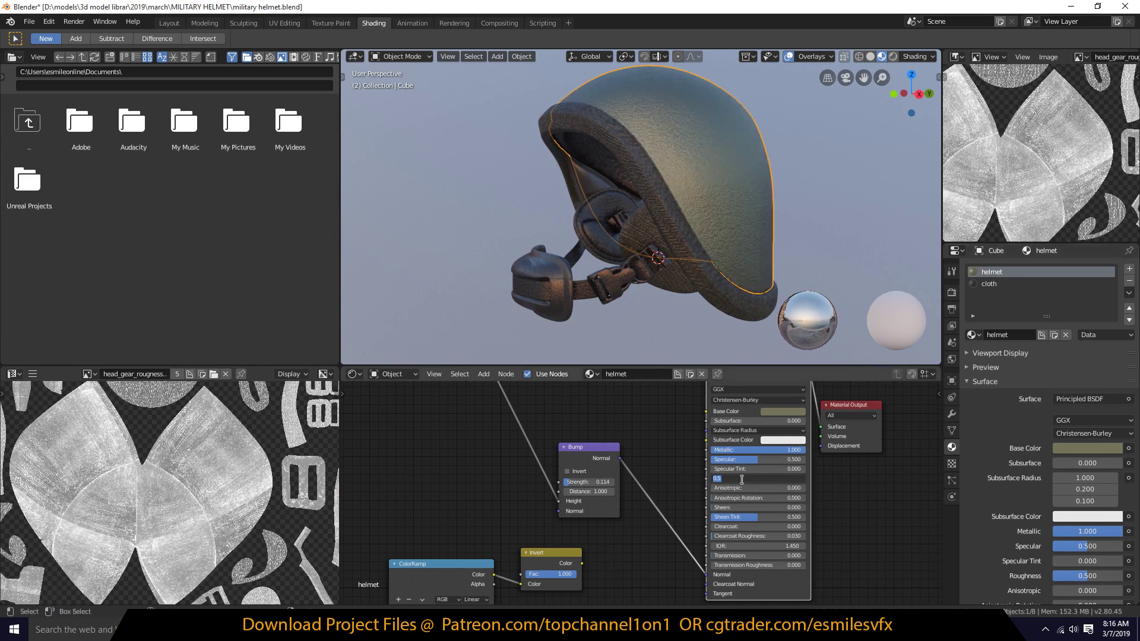
text(1)
key(Return)
middle_drag(748, 222, 697, 245)
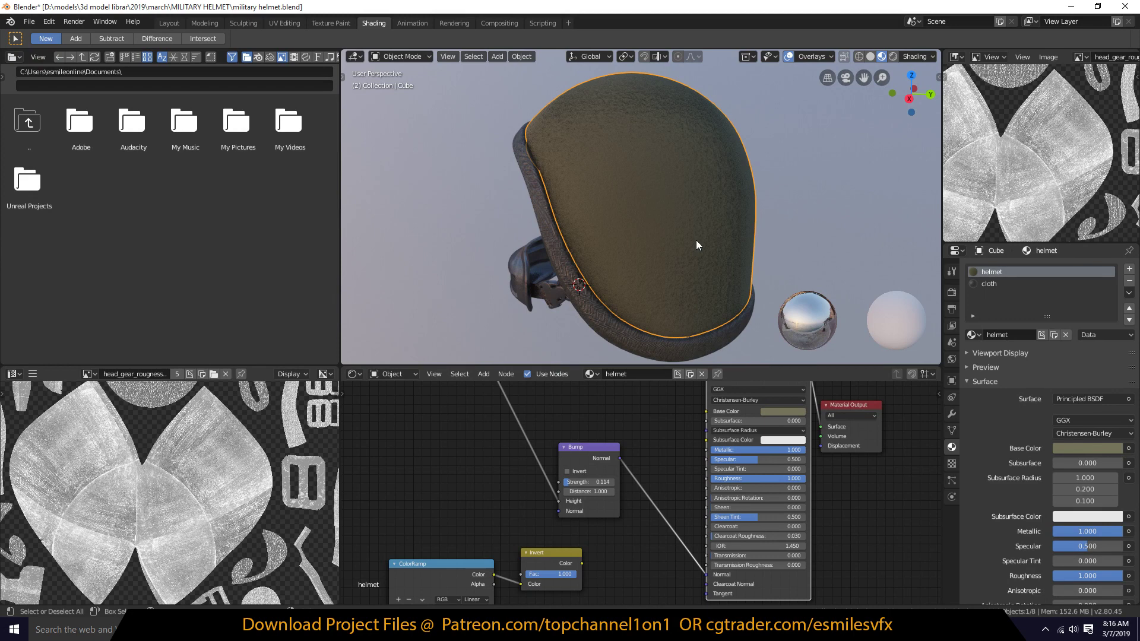
Step: Make the cloth material active on the helmet's outer shell, set its Roughness to 0 and hide the shell
middle_drag(702, 229, 749, 225)
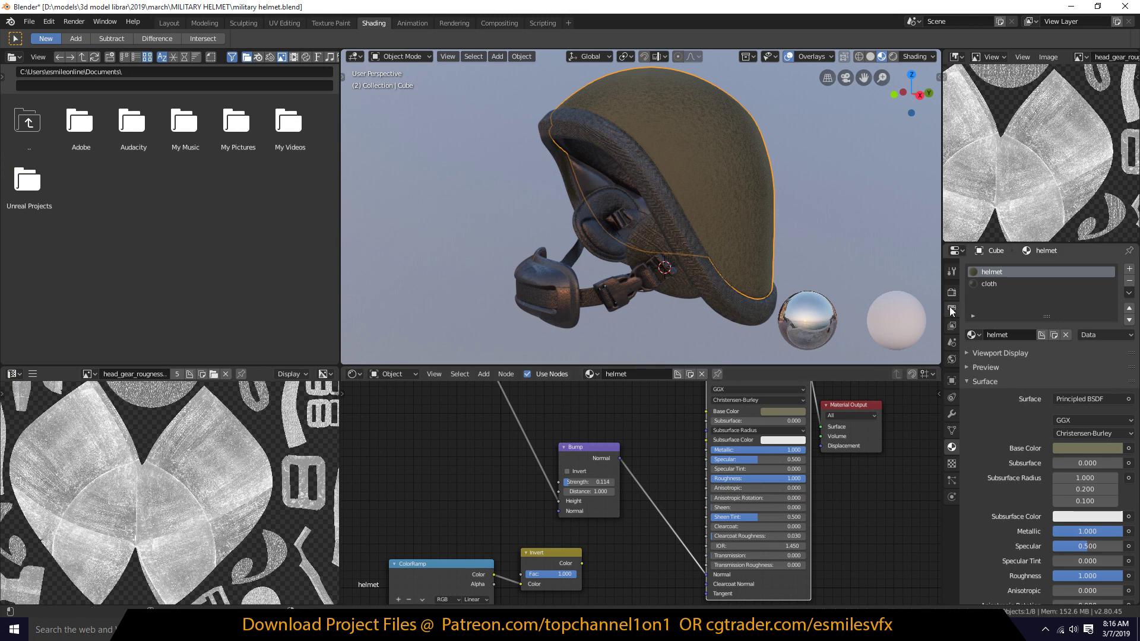
click(987, 284)
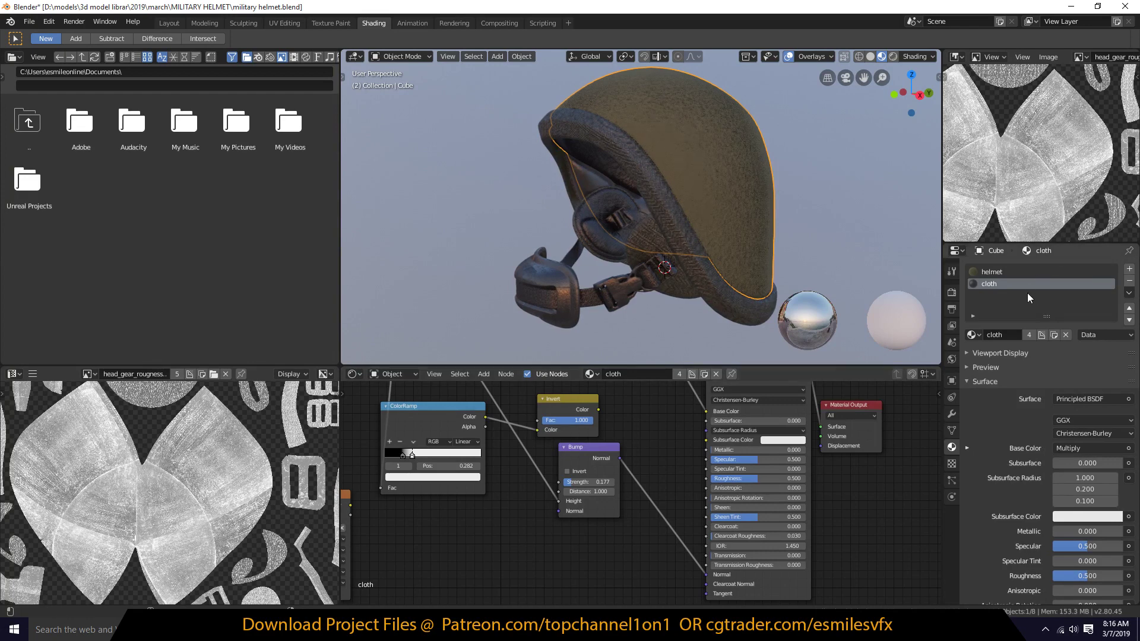
click(746, 478)
text(0)
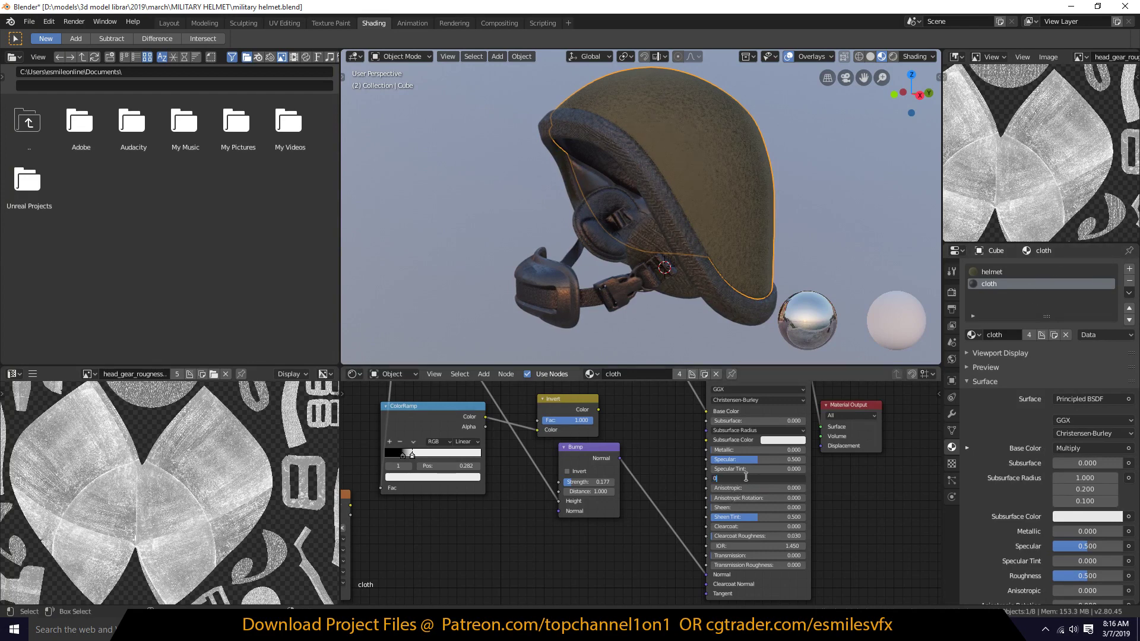
key(Return)
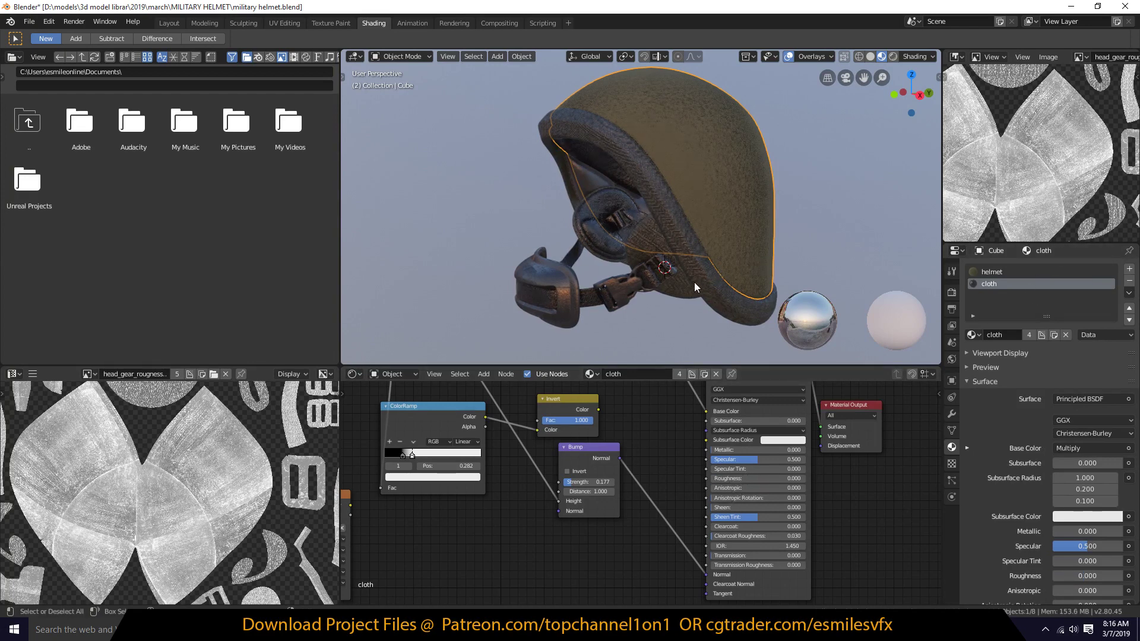
middle_drag(691, 283, 665, 304)
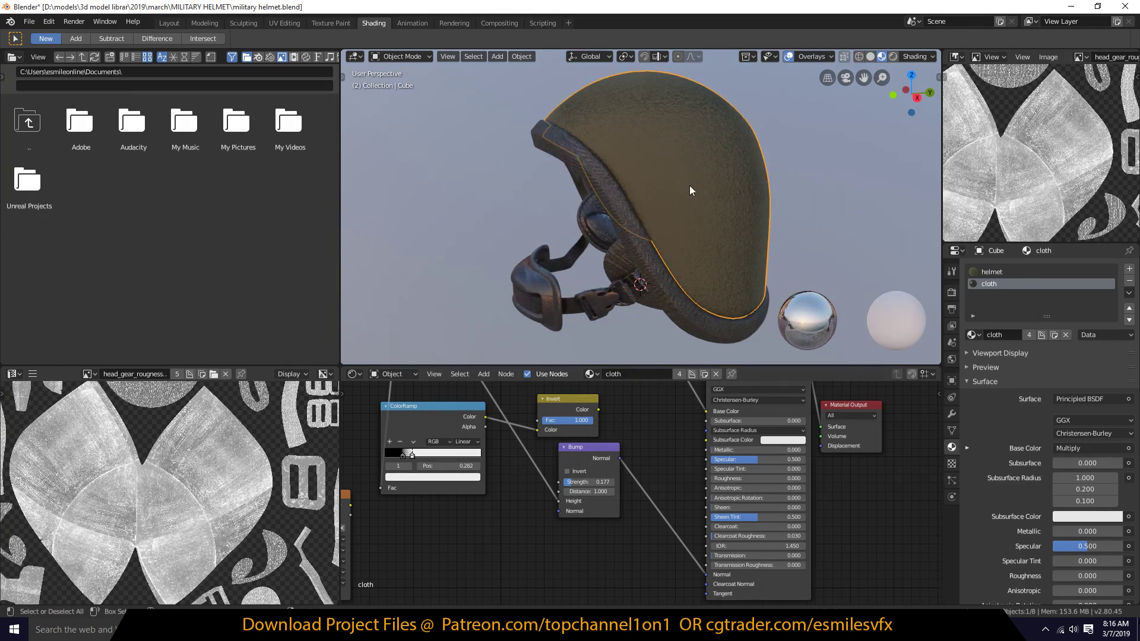
key(Delete)
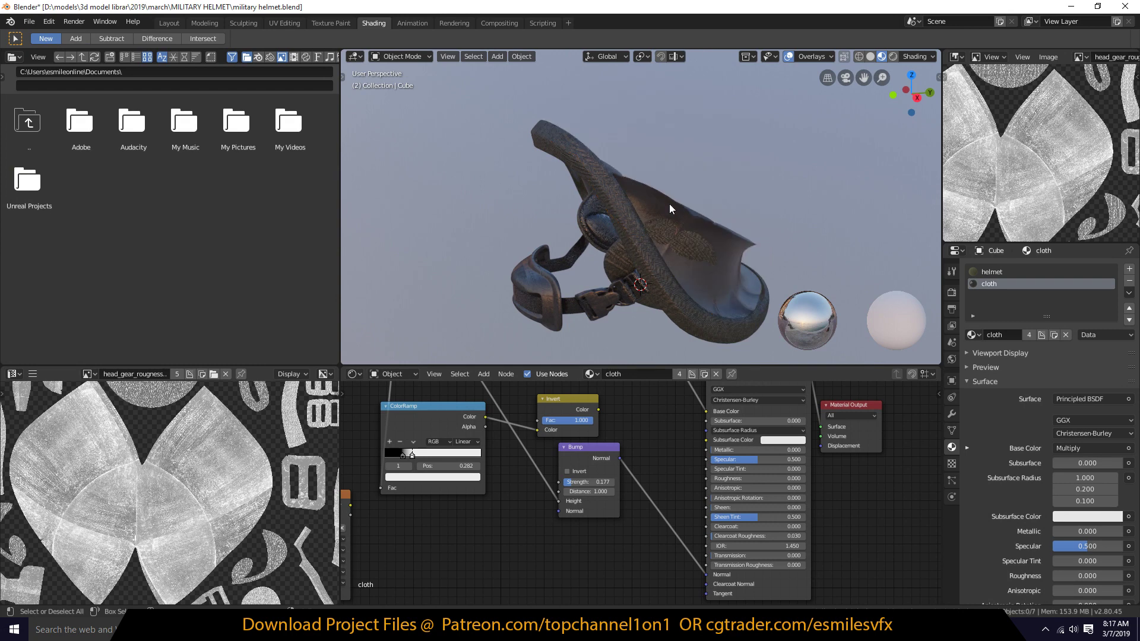
Step: Select the padded rim, disconnect the Invert node from the stripe material's Roughness input and set Roughness to 0
click(701, 318)
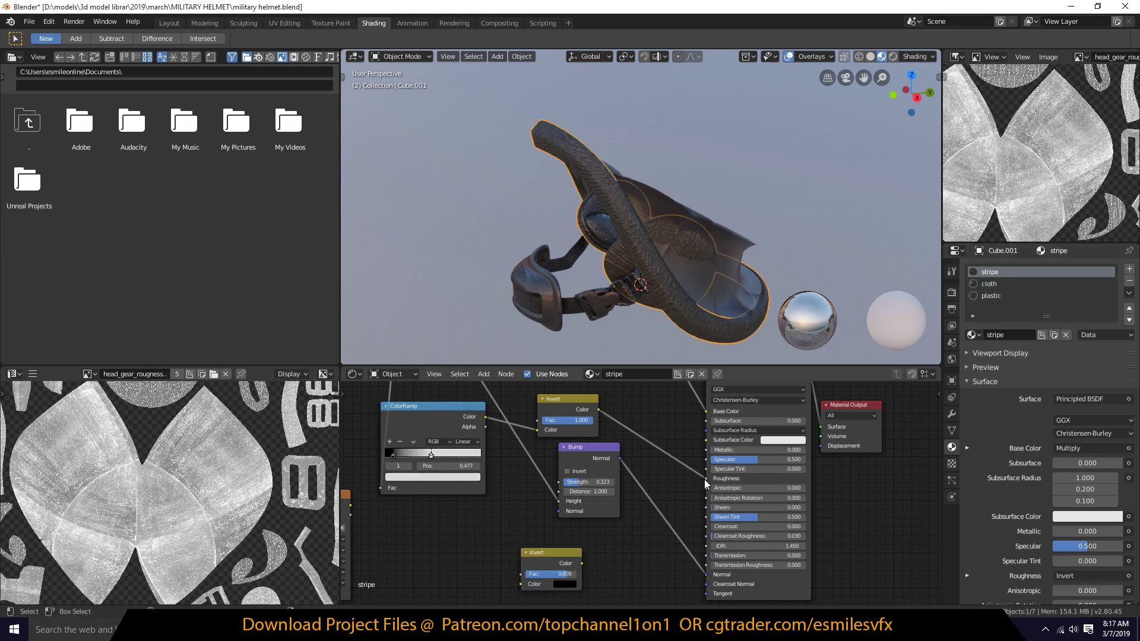
drag(705, 479, 667, 481)
double_click(738, 478)
text(0)
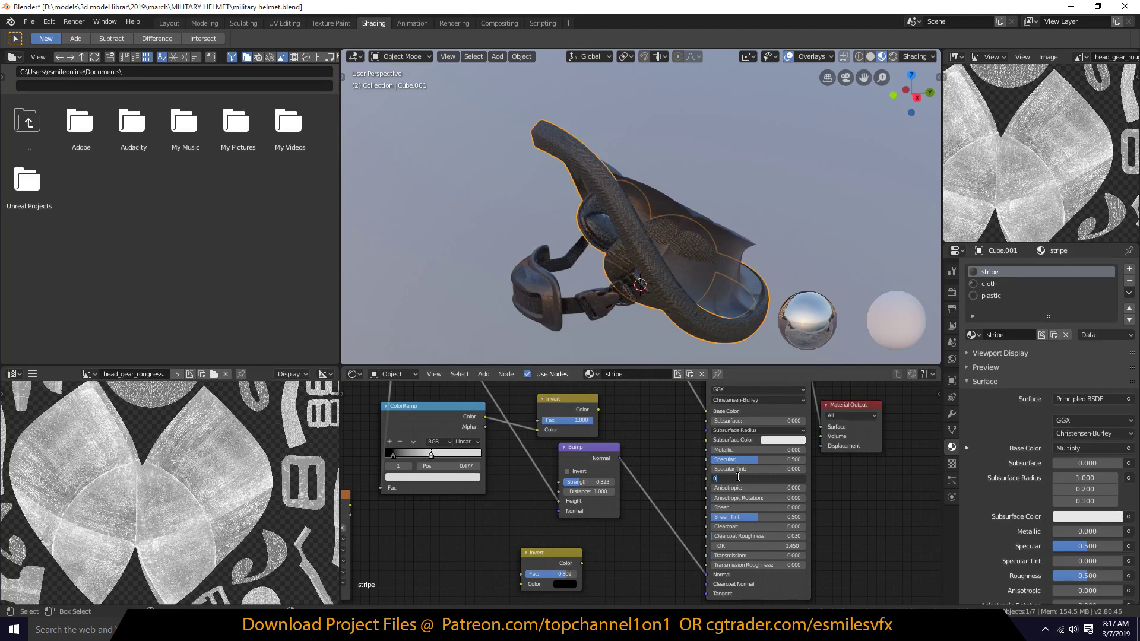
key(Return)
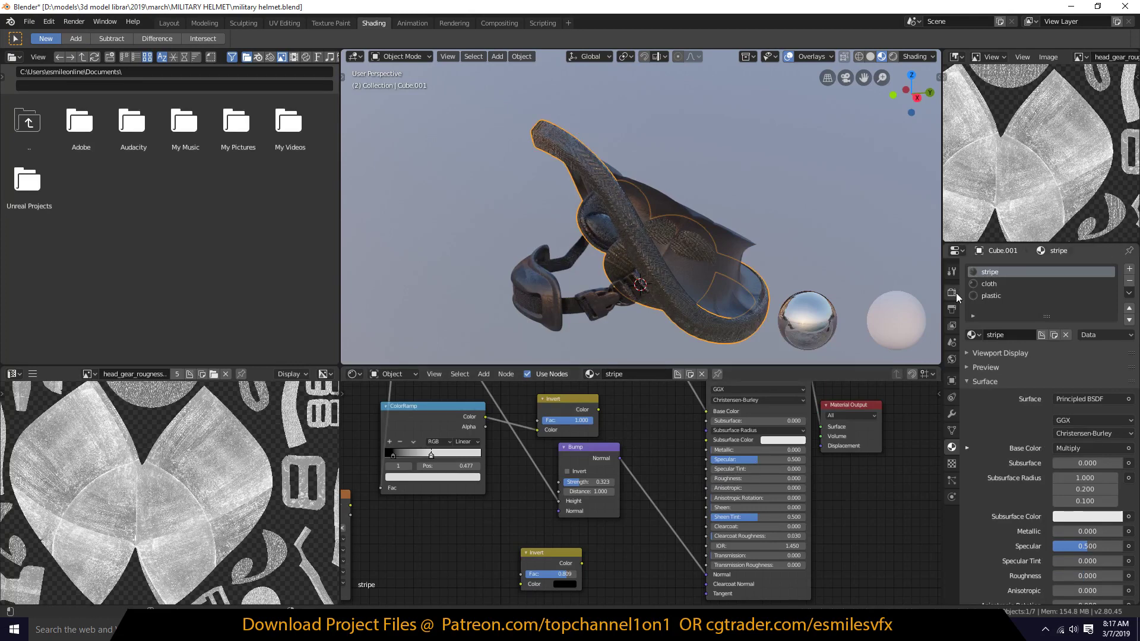
Step: Disconnect the Invert node from the rim's plastic material, set its Roughness to 0 and hide the rim
click(997, 284)
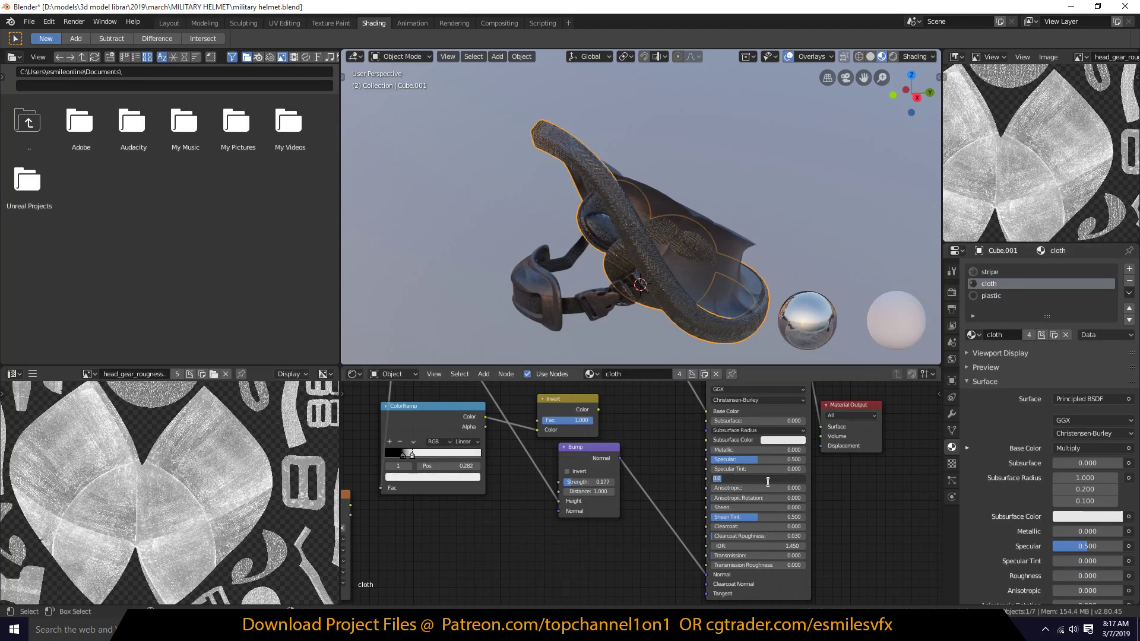
click(995, 296)
drag(706, 478, 684, 485)
click(757, 480)
text(0)
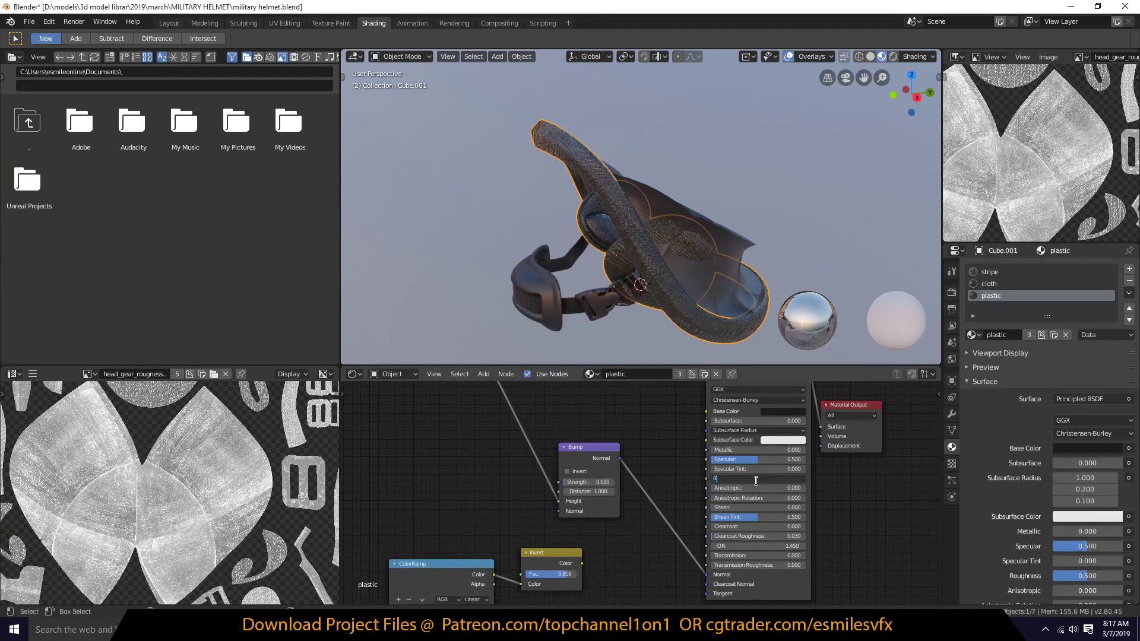
key(Return)
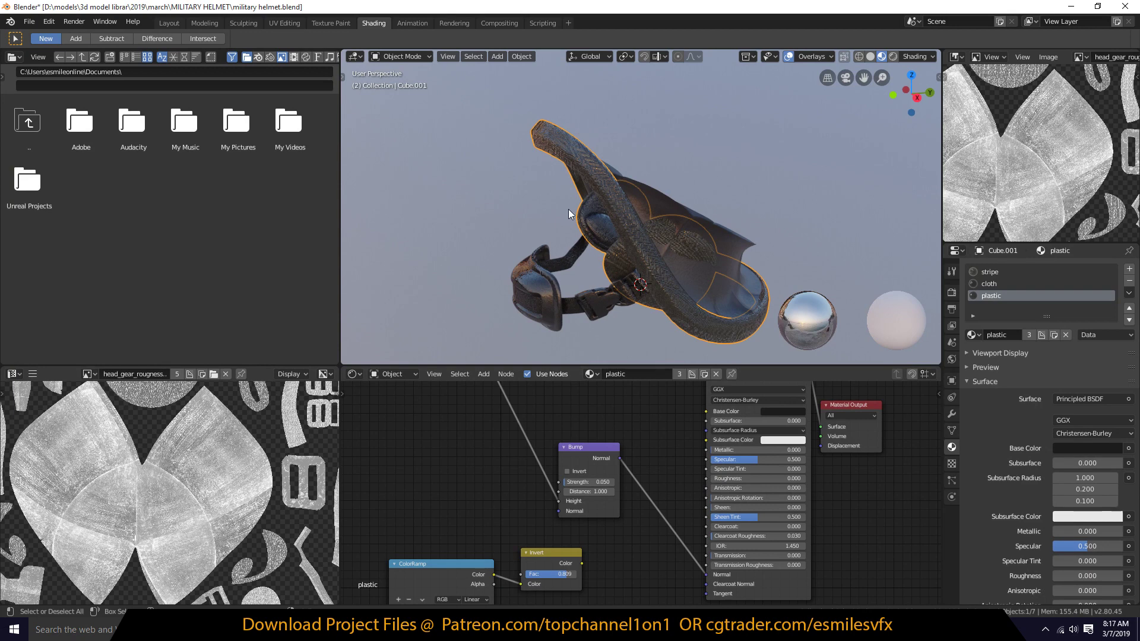
key(Delete)
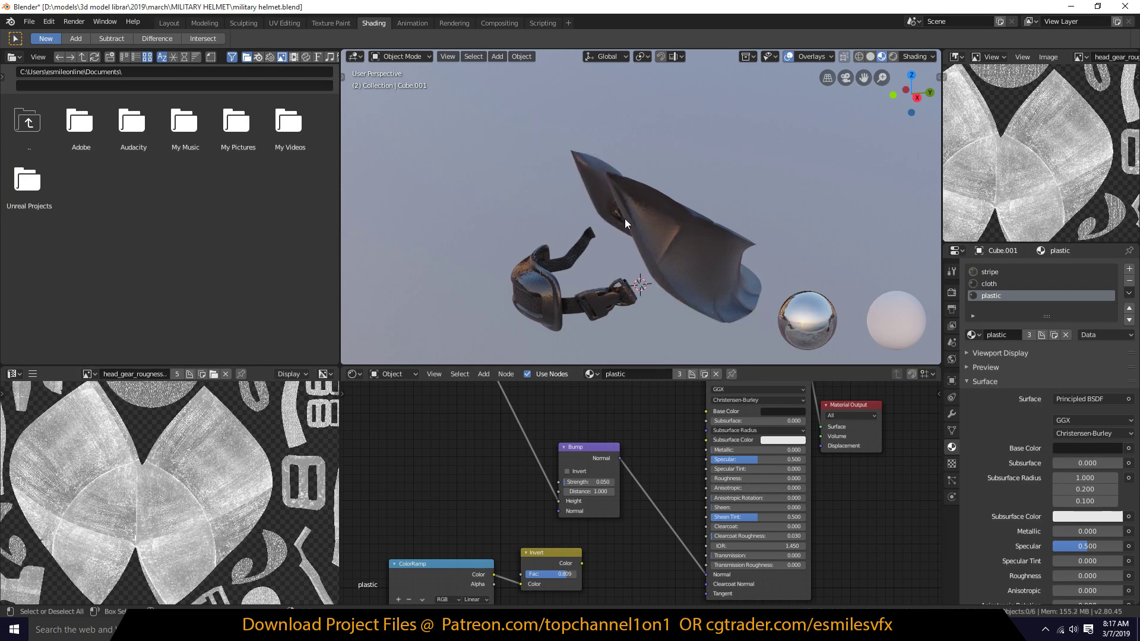
Step: Select the inner lining, disconnect the Invert node from the helmet.001 material's Roughness input and set Roughness to 0
click(652, 232)
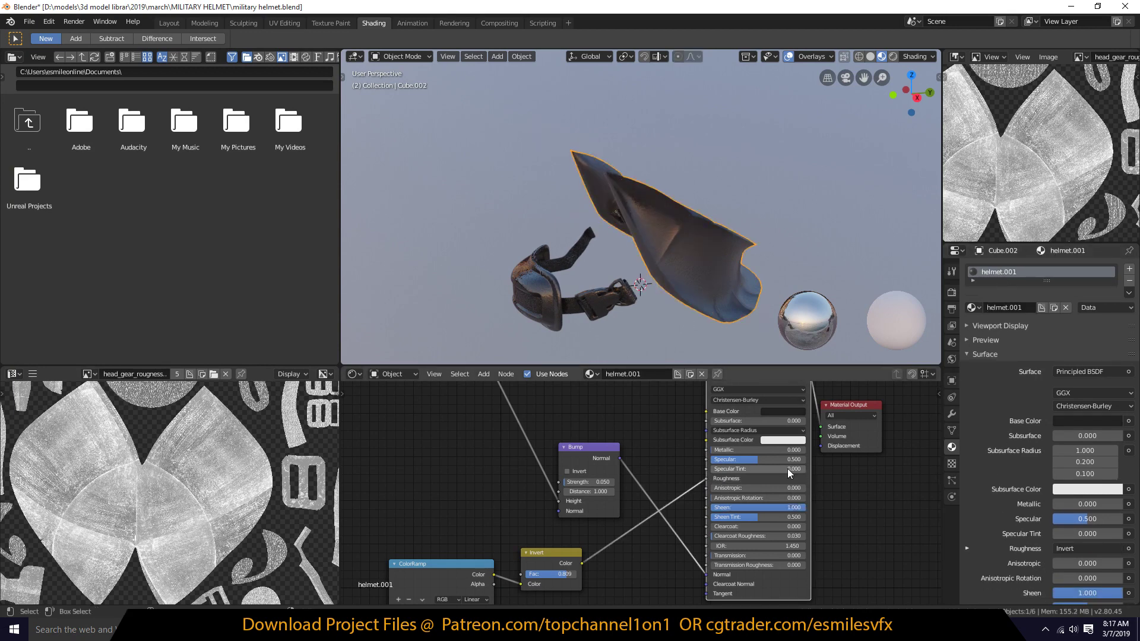
drag(725, 478, 663, 487)
click(737, 479)
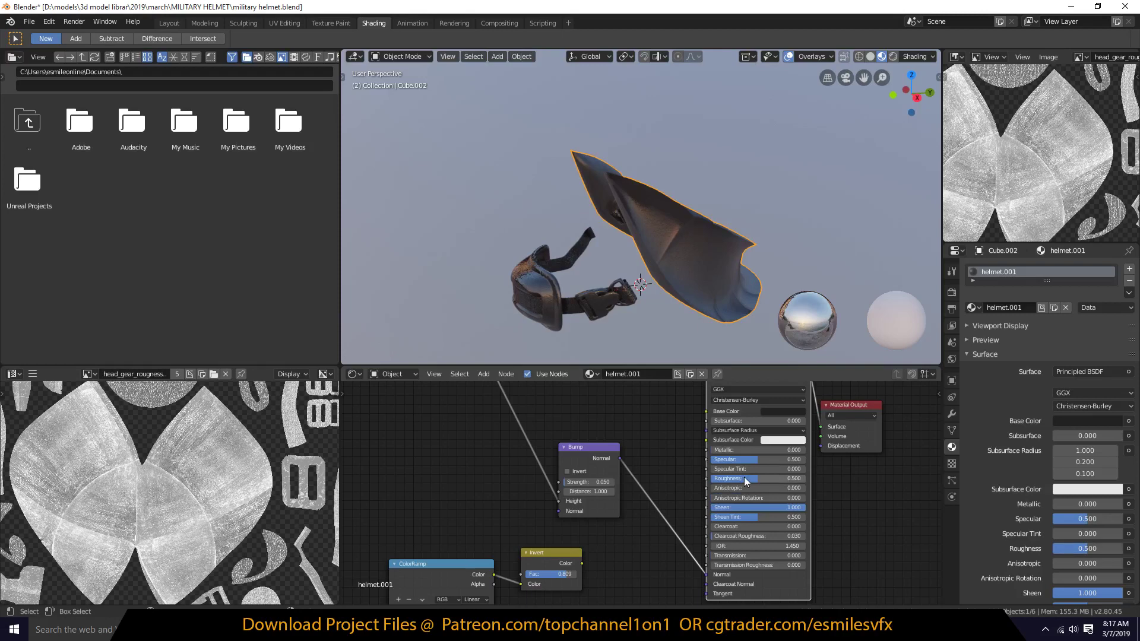
text(0)
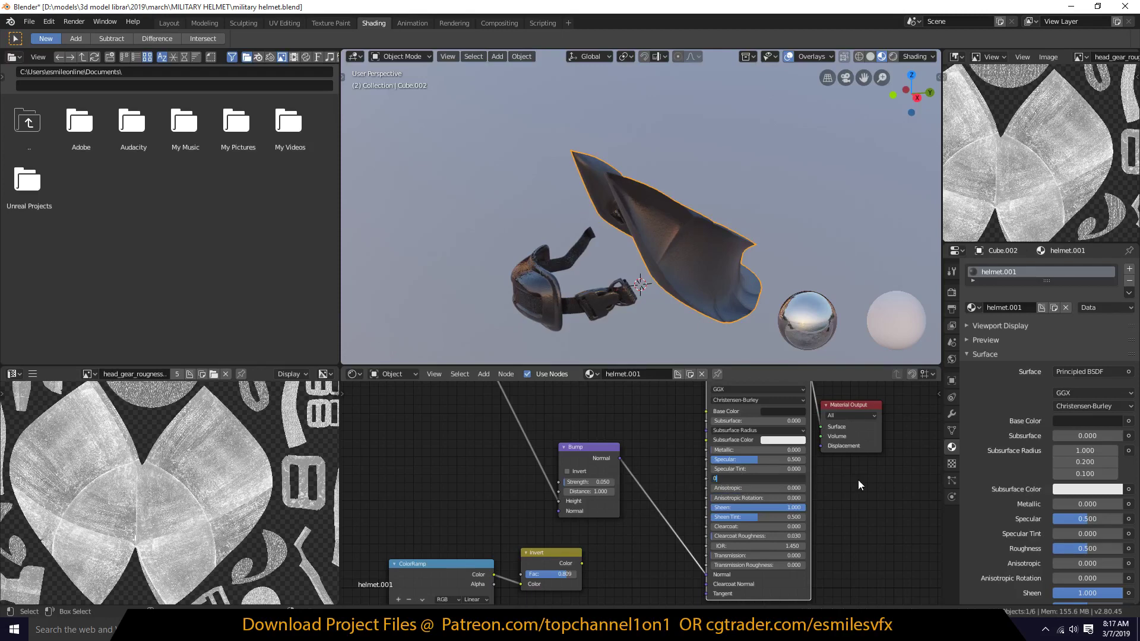
key(Return)
Step: Hide the lining, inner padding strip, buckle, straps and chin cup one by one, checking each part's material roughness
key(ctrl+z)
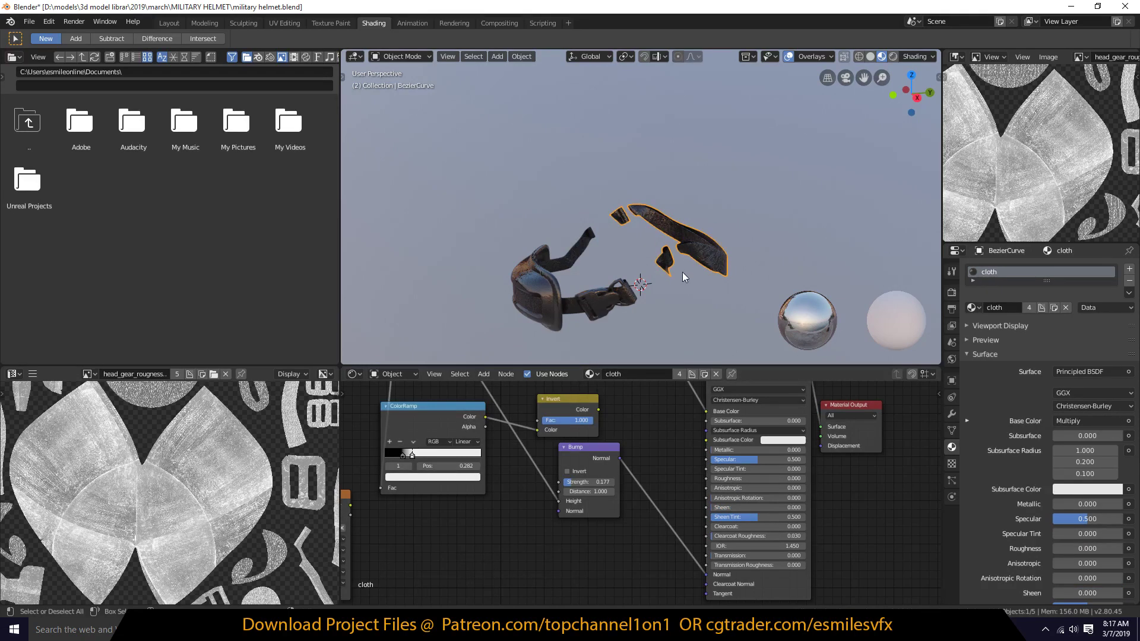
key(h)
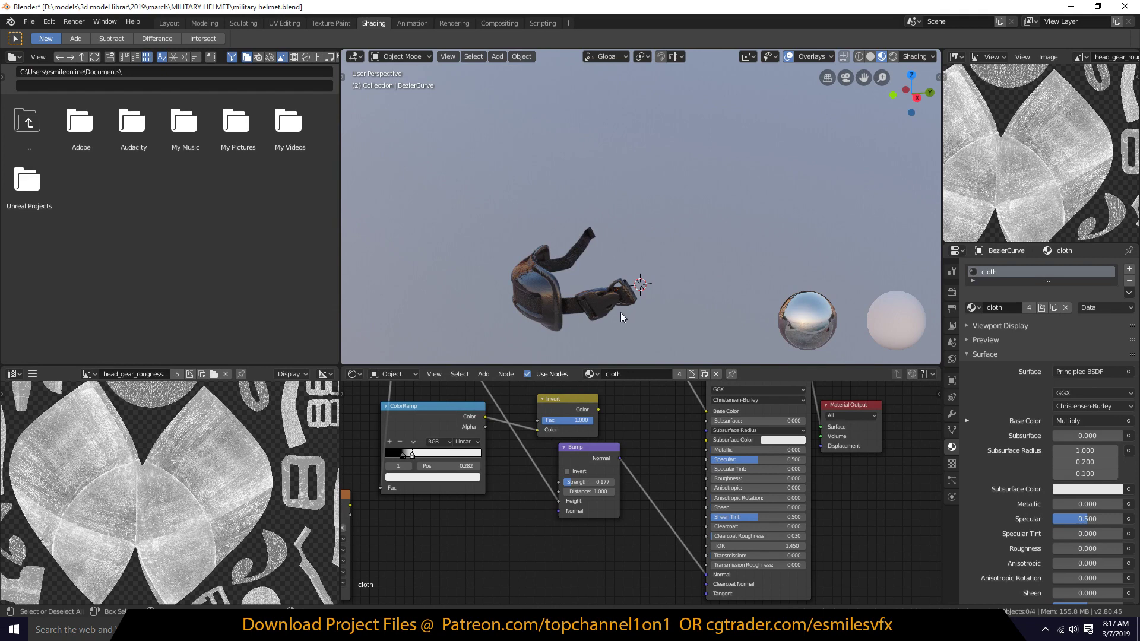
click(621, 310)
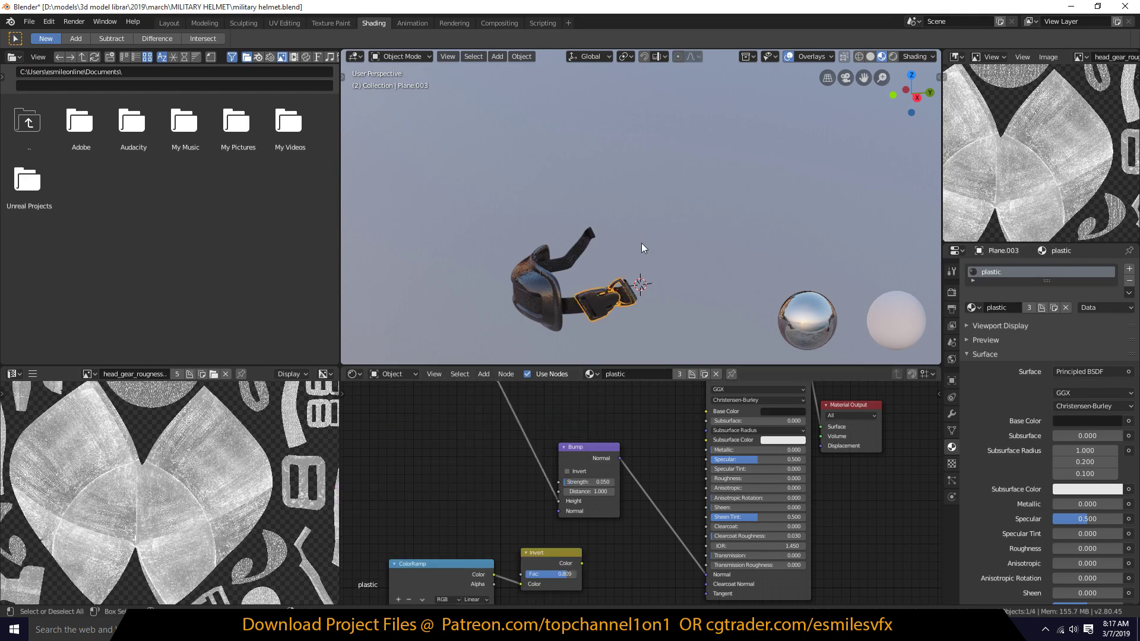
key(h)
click(617, 302)
key(h)
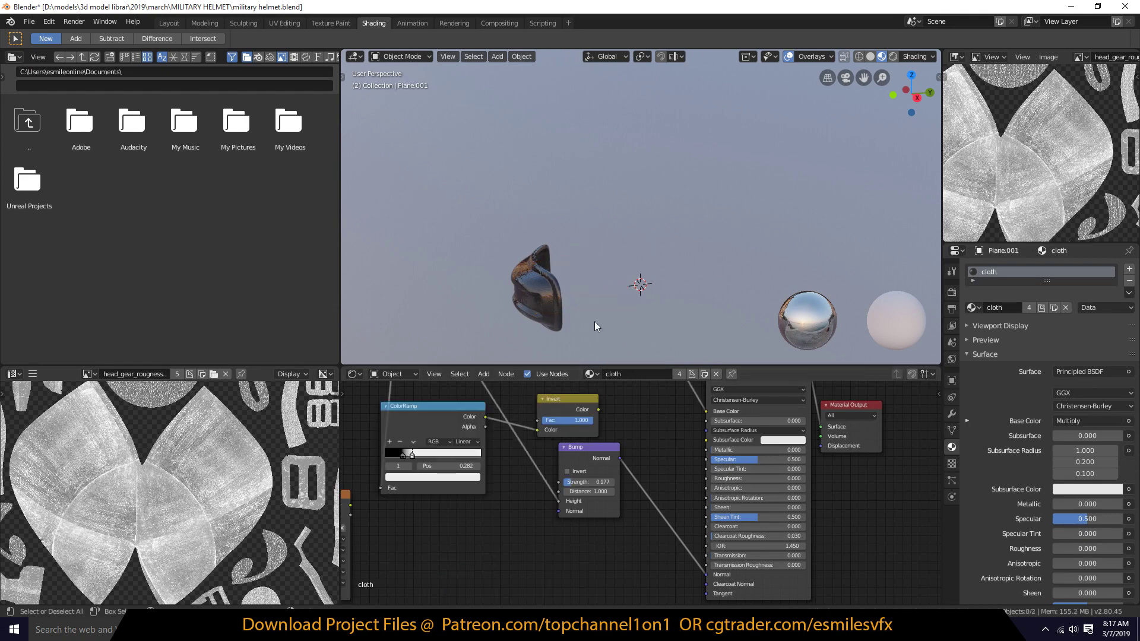
click(545, 300)
key(h)
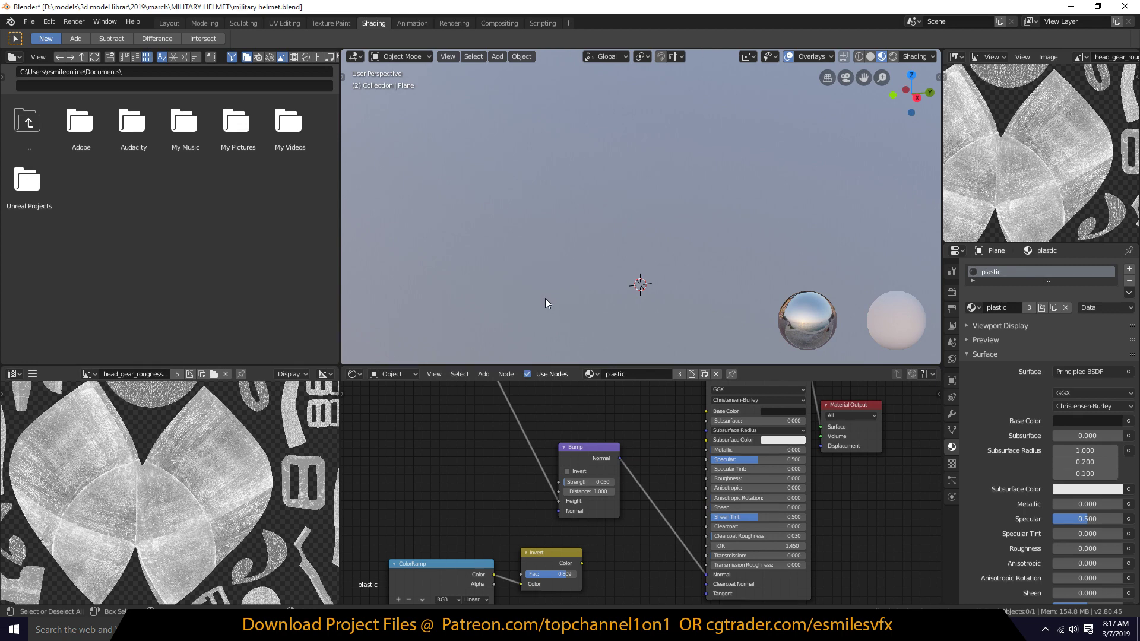
Step: Unhide all objects, then hide the studio backdrop, lights and other scene objects around the helmet
key(alt+h)
middle_drag(545, 298, 634, 293)
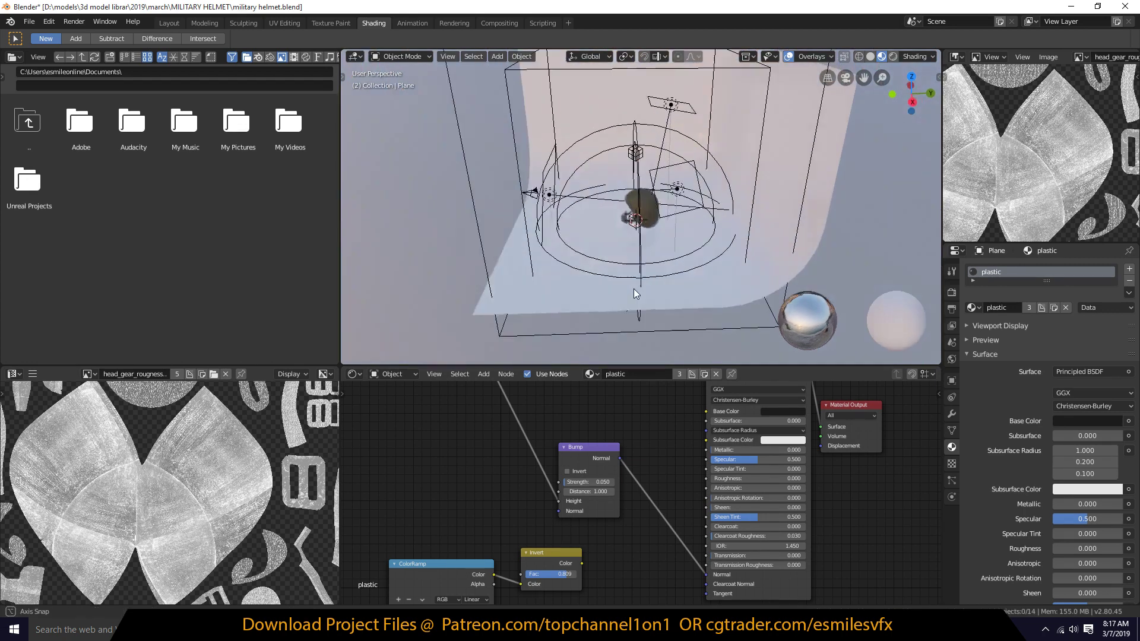
scroll(612, 188, down, 4)
key(a)
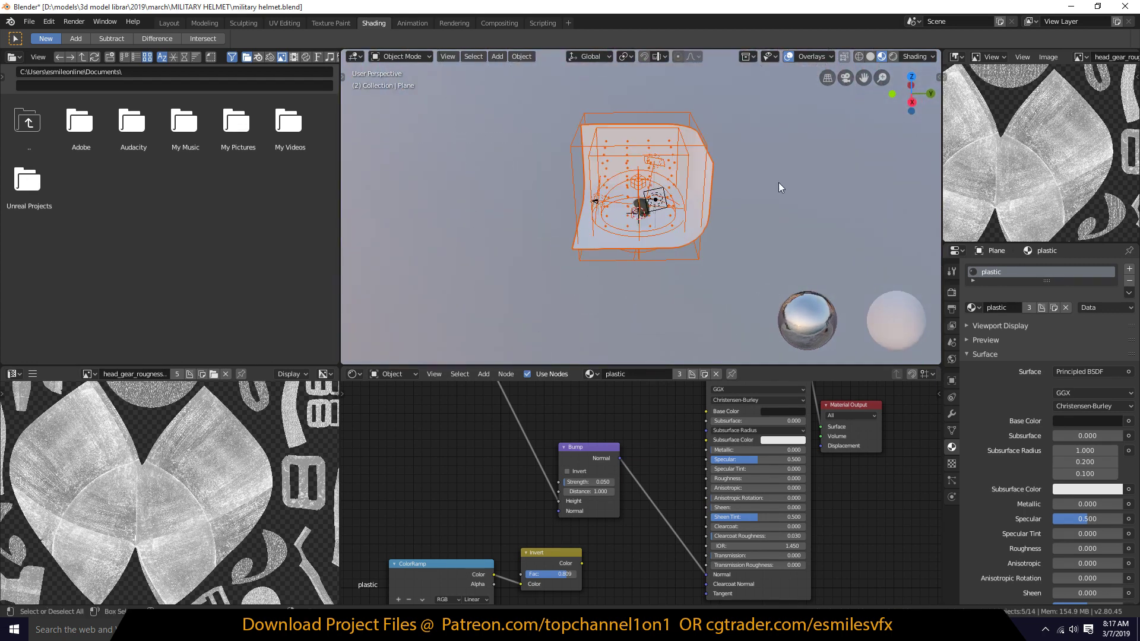
scroll(703, 237, up, 5)
scroll(703, 238, up, 6)
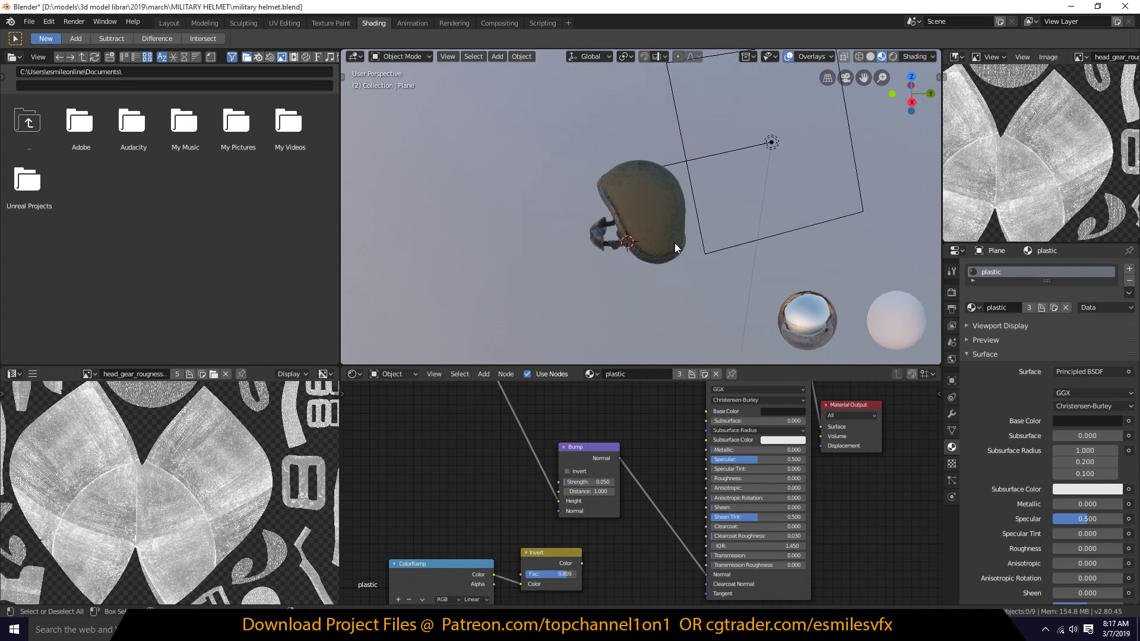
click(735, 140)
key(Delete)
Step: Select all the helmet parts with the outer shell active and open the render bake settings
middle_drag(700, 248, 651, 225)
click(662, 171)
middle_drag(663, 172, 721, 157)
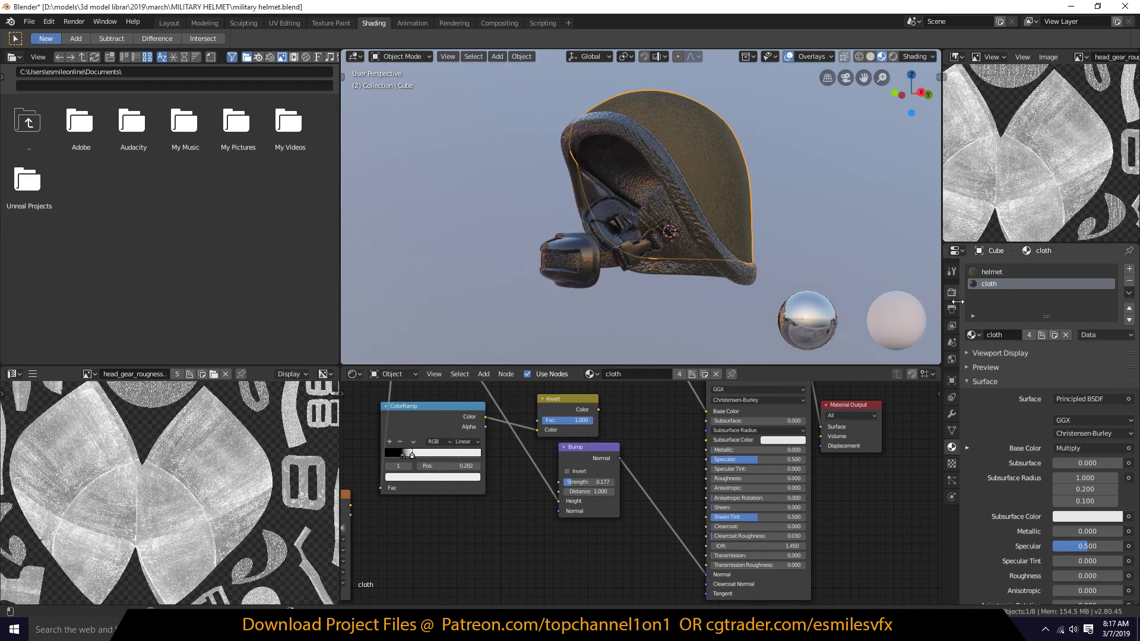
drag(497, 67, 719, 282)
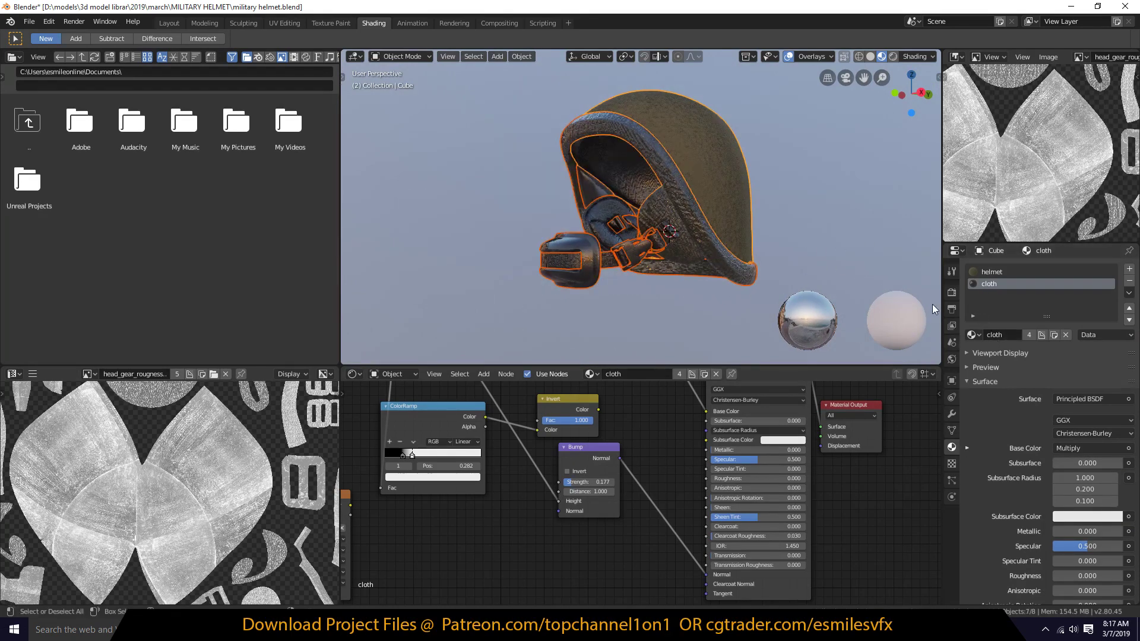
click(948, 295)
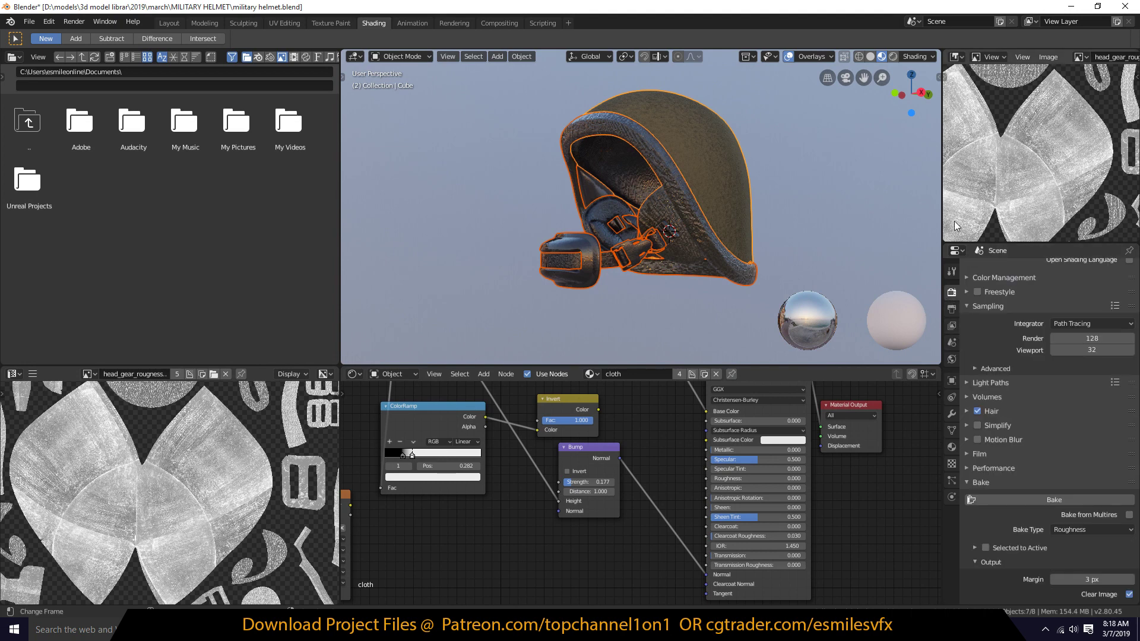
Step: Check the head gear roughness map image node in the cloth and plastic materials
scroll(860, 448, down, 2)
middle_drag(849, 432, 678, 490)
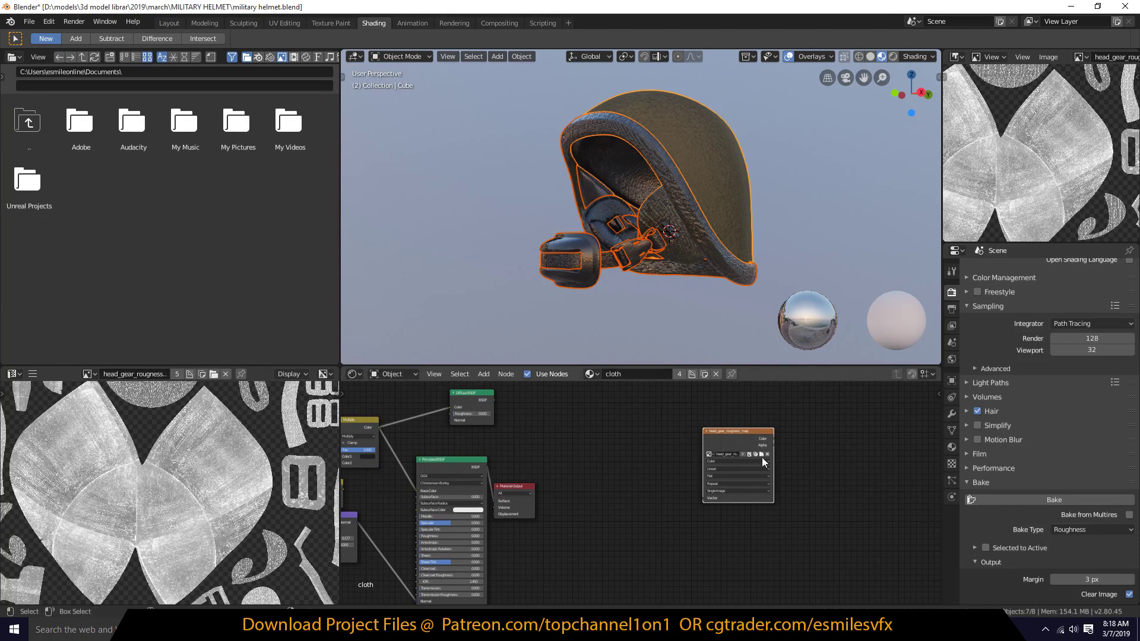
click(710, 276)
key(ctrl+z)
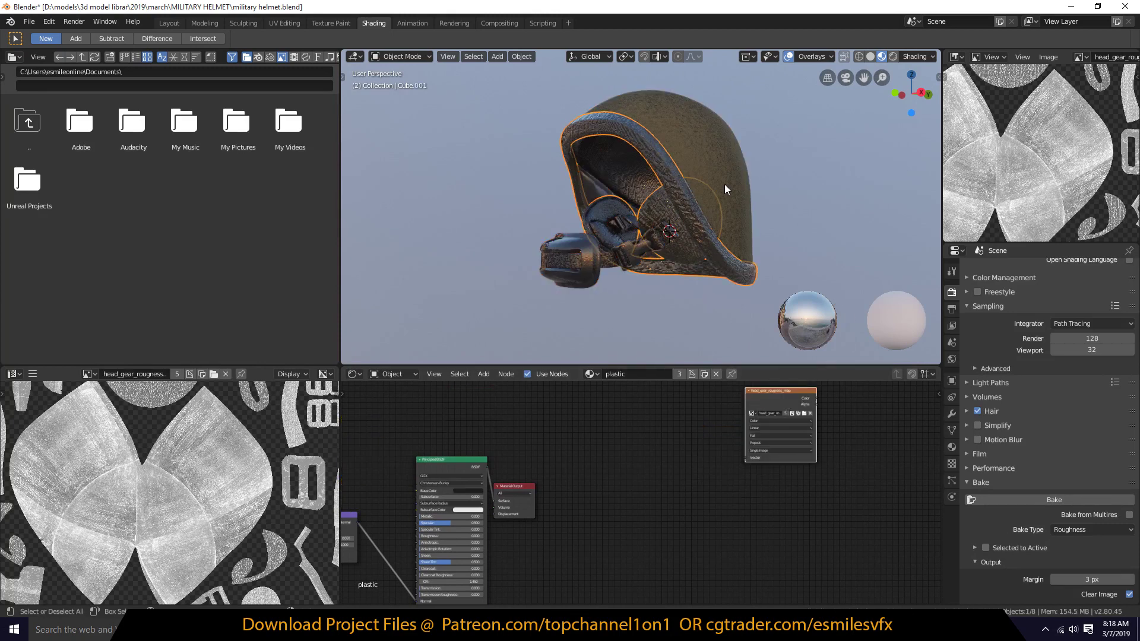
key(ctrl+shift+z)
Step: Select all the helmet parts again and check the output settings and the bake type
drag(518, 92, 767, 277)
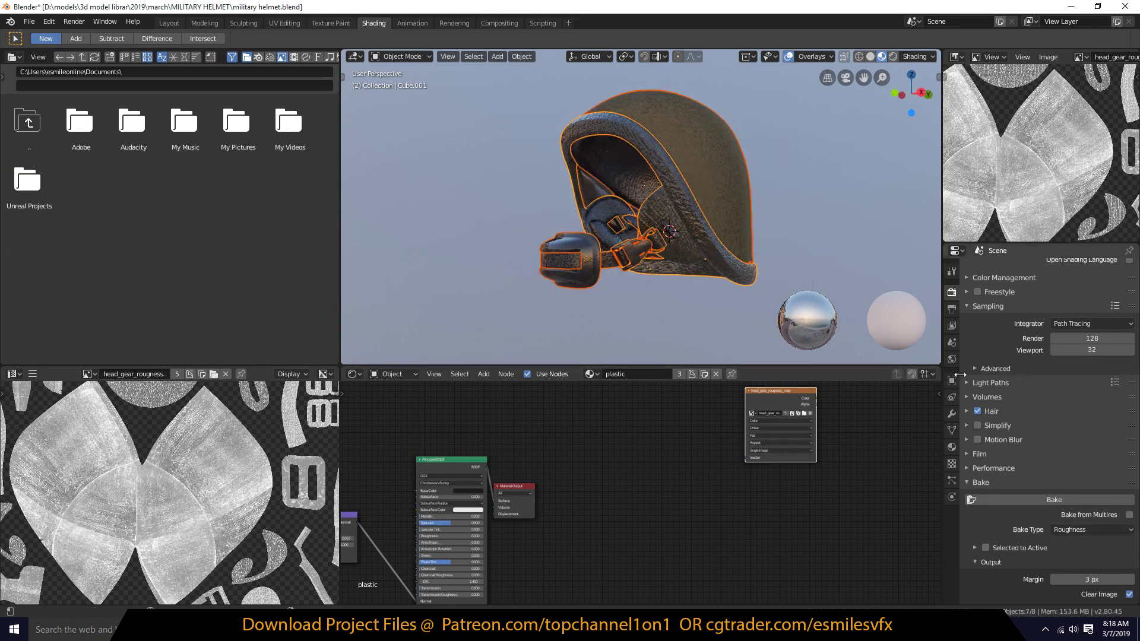
click(952, 308)
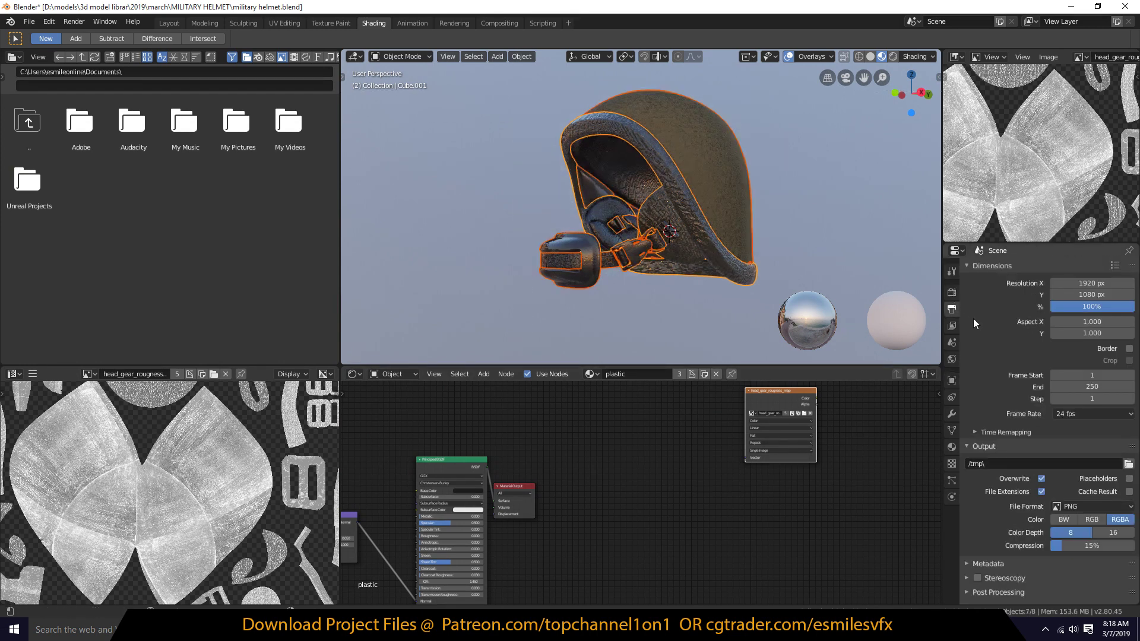
key(ctrl+shift+Tab)
click(1071, 528)
click(1070, 528)
Step: Reselect every helmet part and switch to the UV Editing workspace to view their UV layout over the roughness image
click(347, 70)
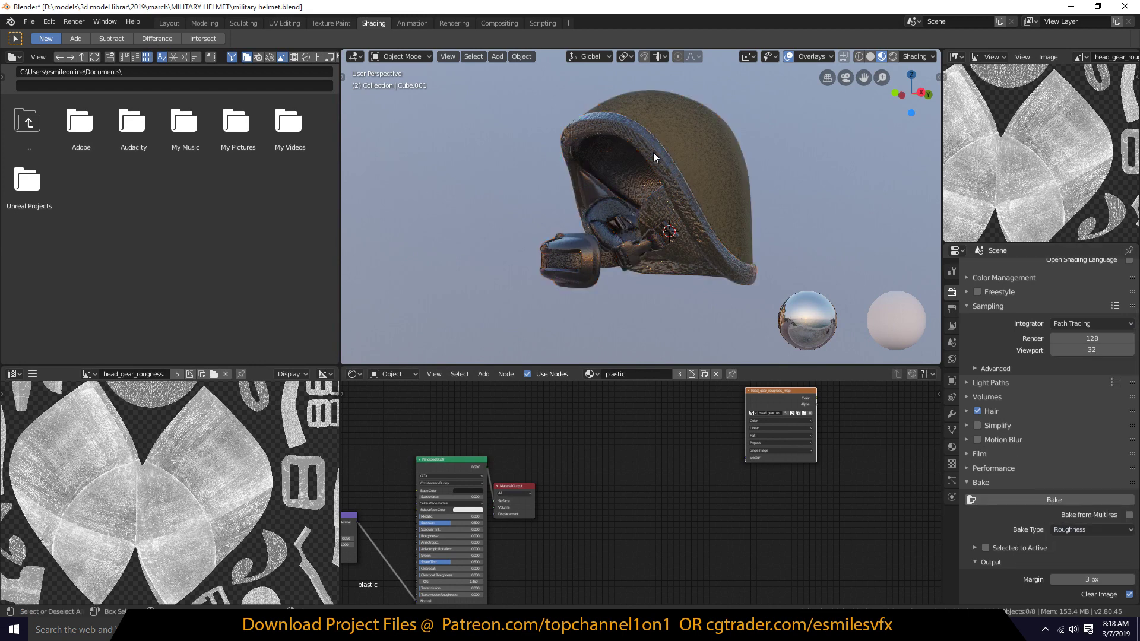
key(a)
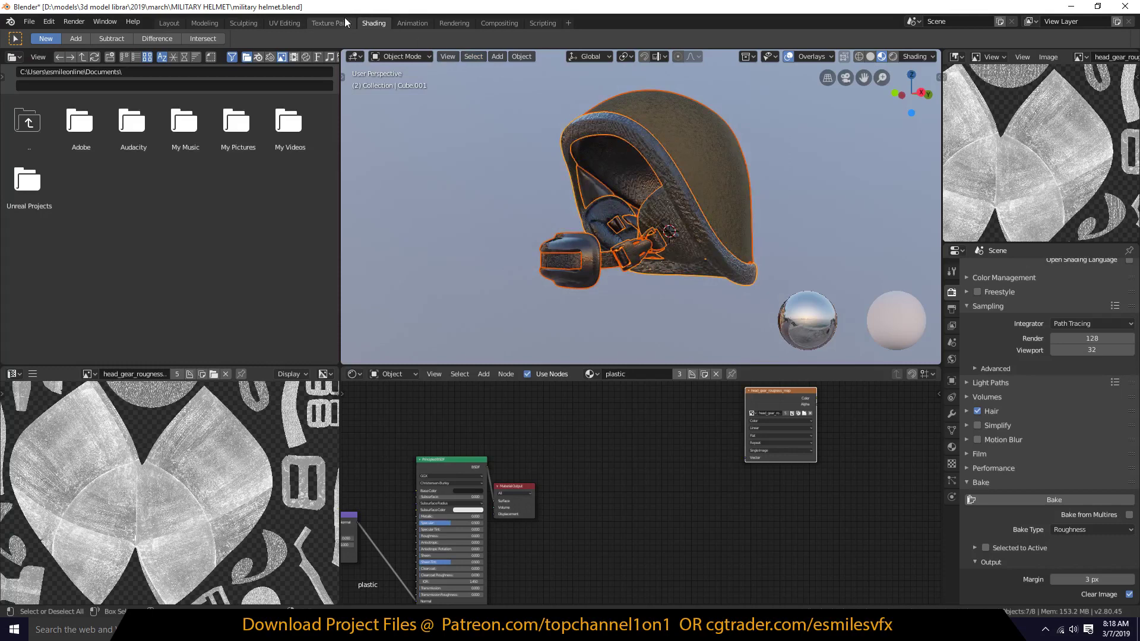
click(285, 23)
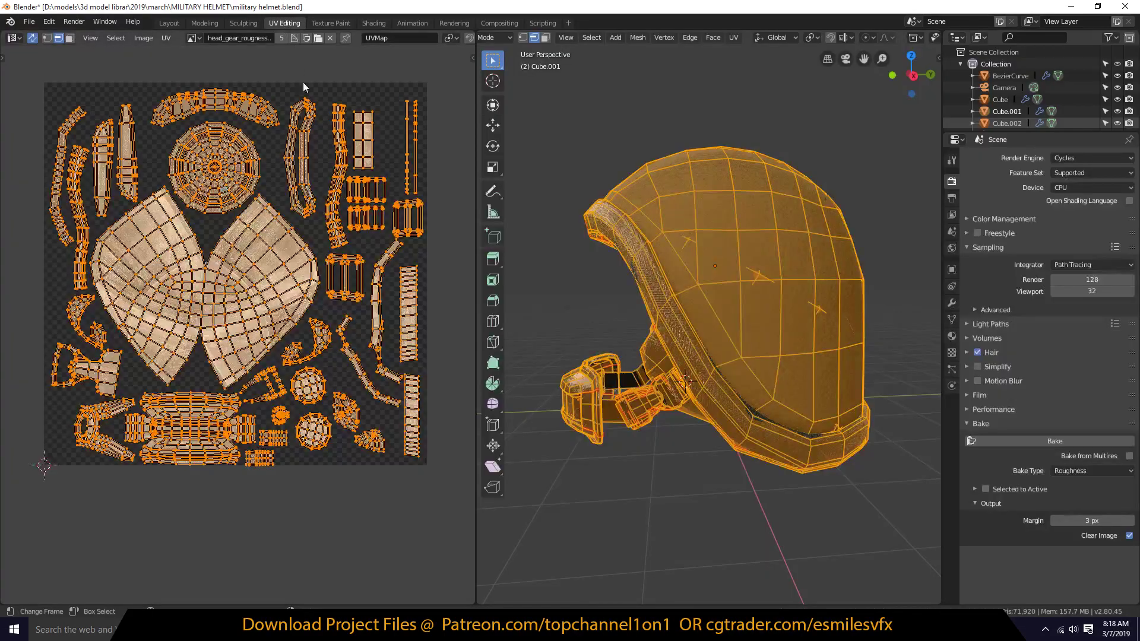
click(192, 41)
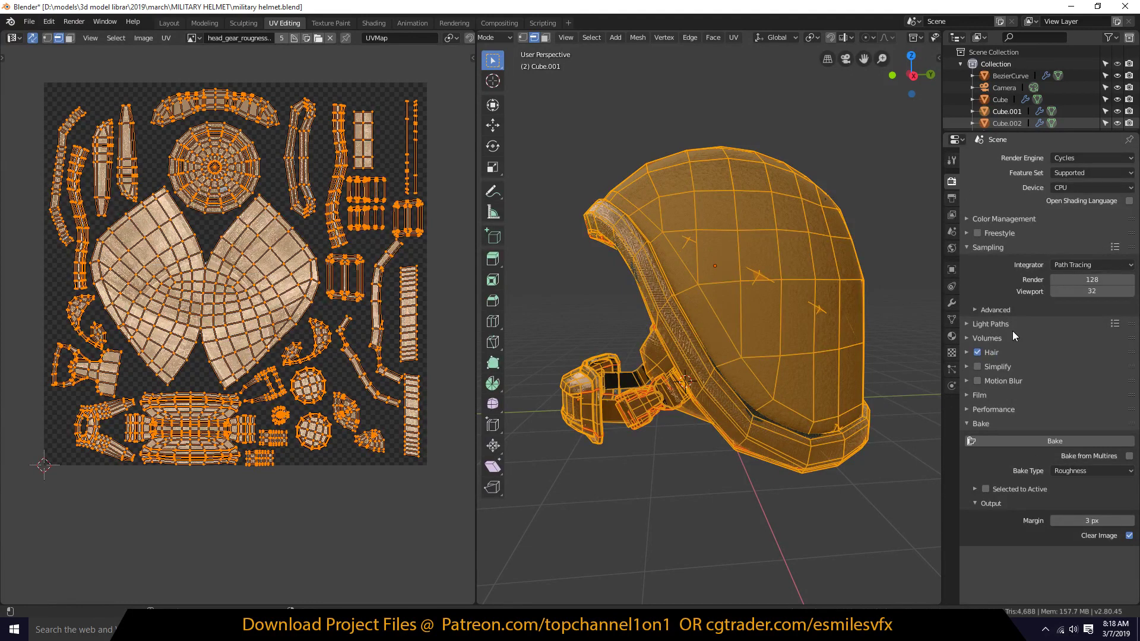
Step: Bake the roughness of all helmet parts into the head gear roughness image and leave Edit Mode
click(1054, 443)
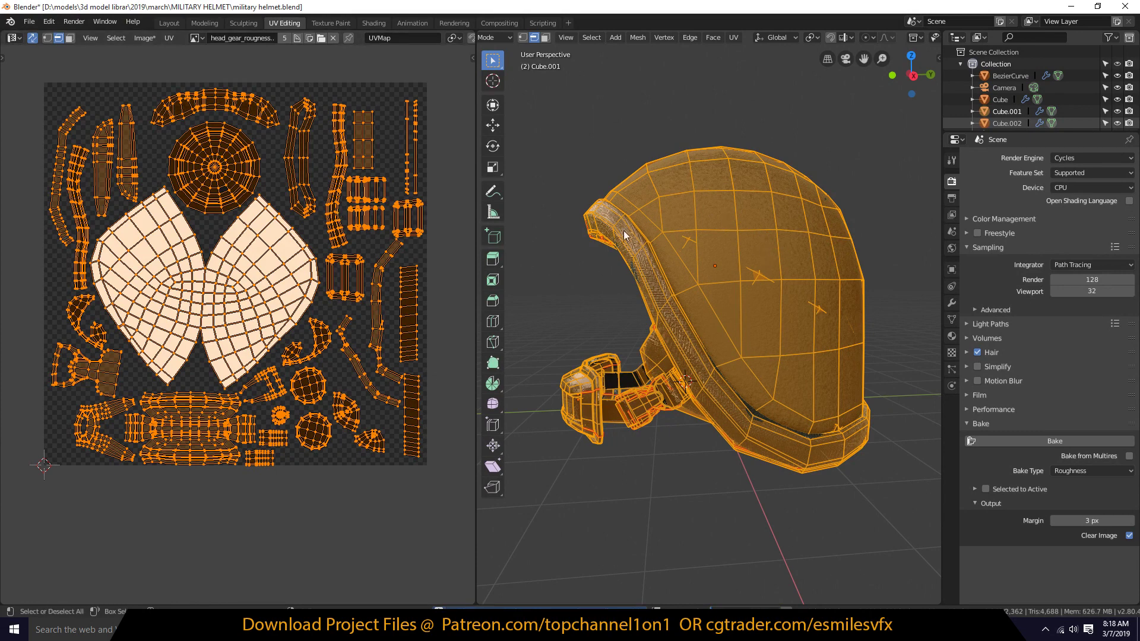
key(Tab)
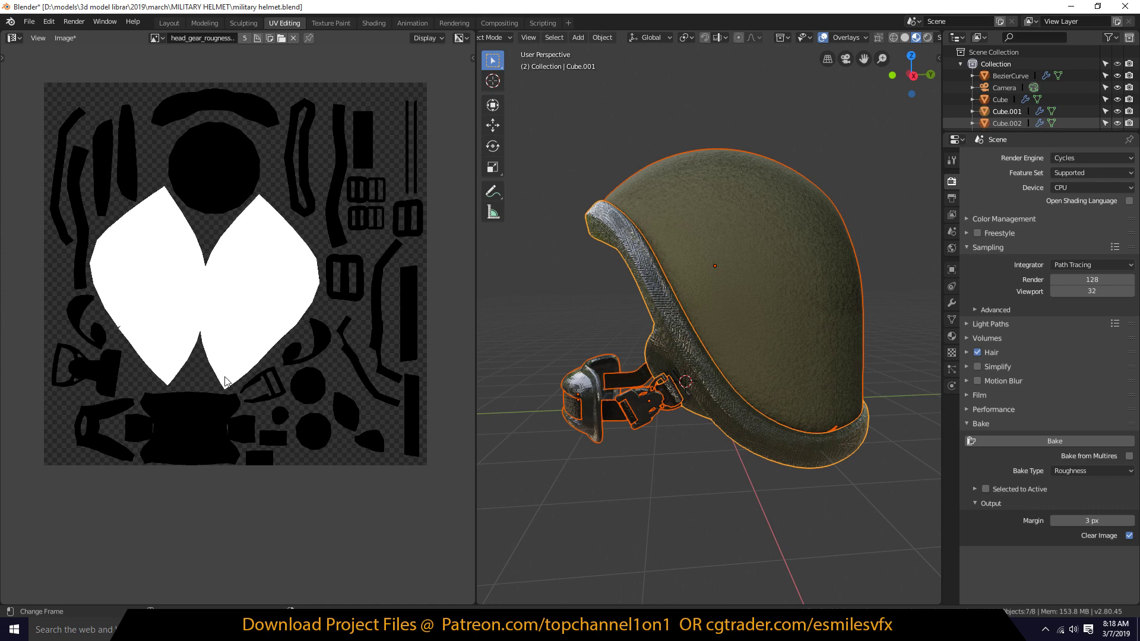
click(1097, 475)
Step: Save the baked image as metalness_map.png in the MILITARY HELMET folder
click(66, 38)
click(95, 149)
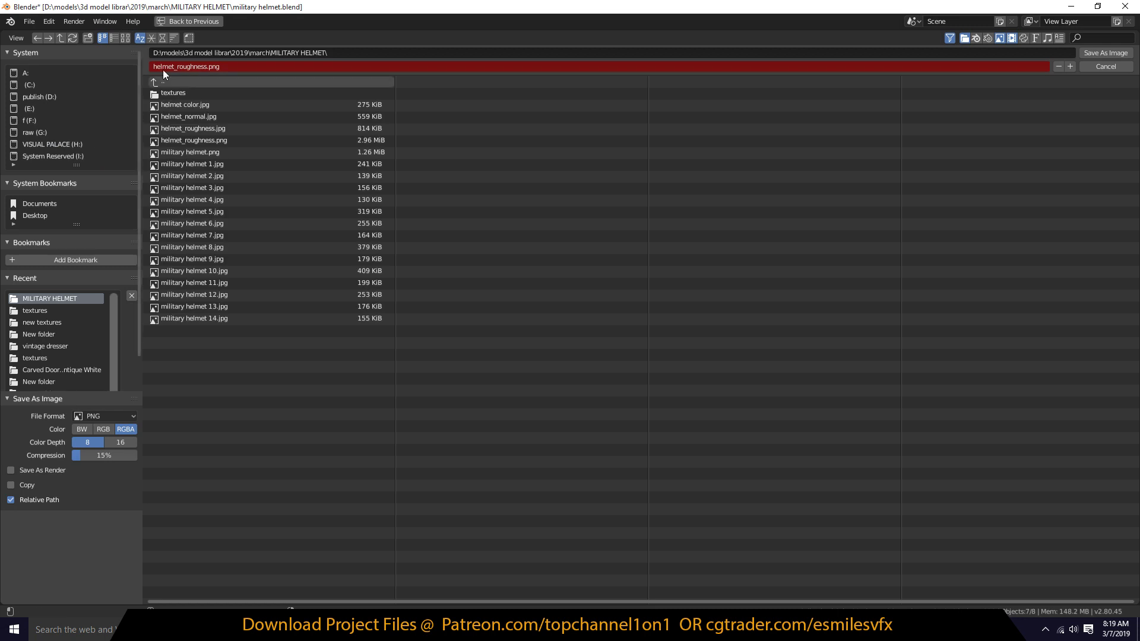
click(181, 67)
text(metalness_map)
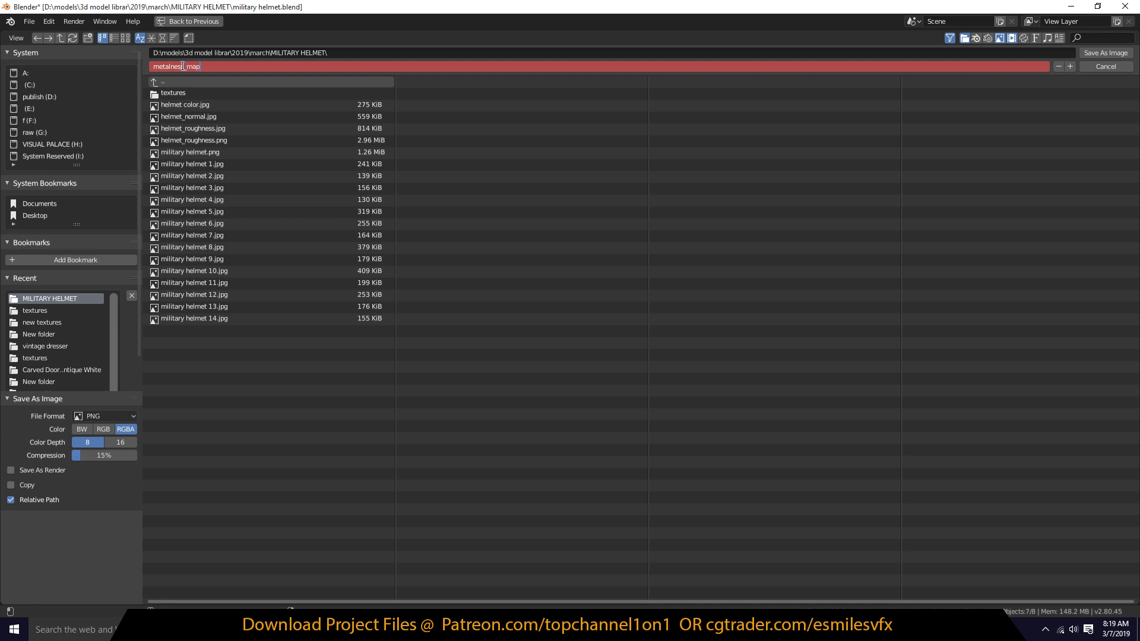
key(Return)
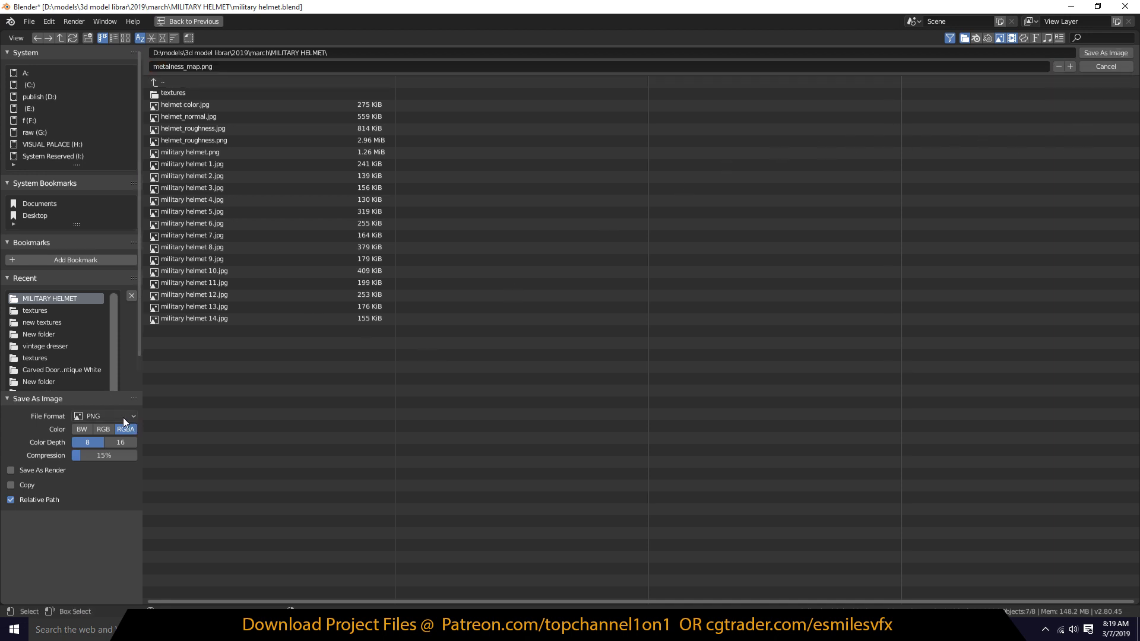
click(1101, 56)
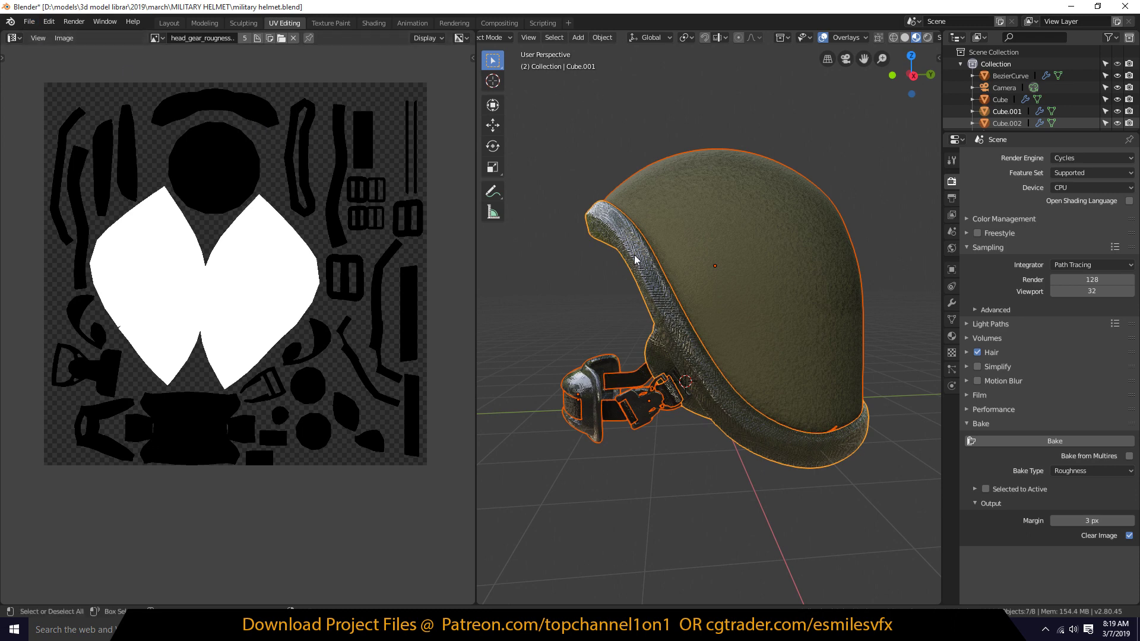
Step: Open the recent file 1.blend with the textured helmet
click(28, 22)
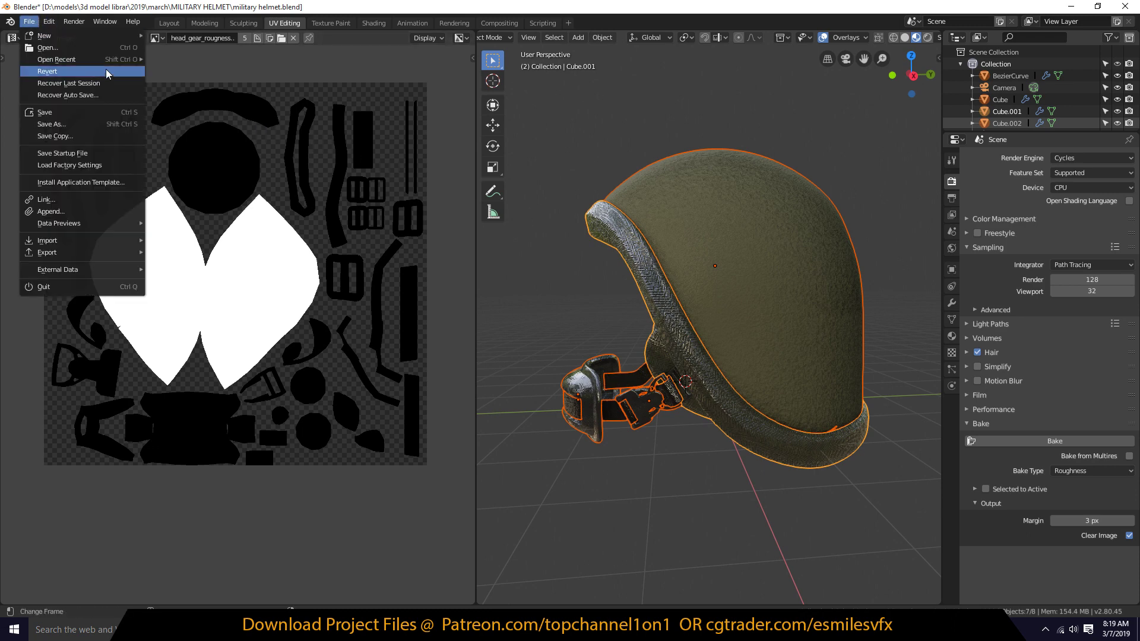
mouse_move(113, 61)
click(229, 71)
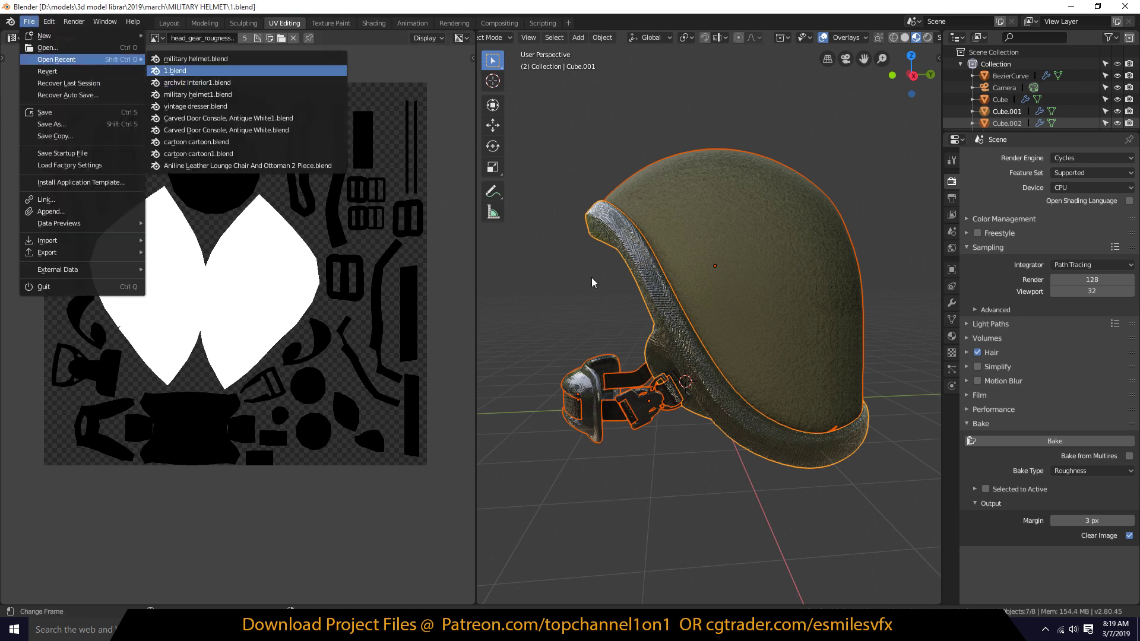
click(669, 301)
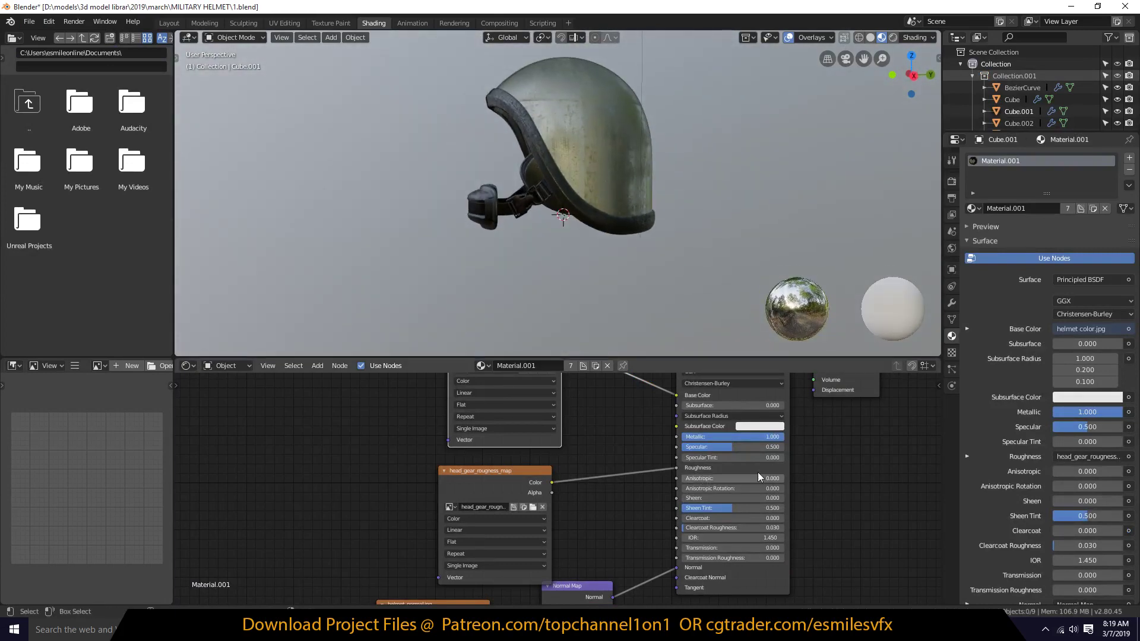
Step: Duplicate the head gear roughness map image node and place the copy in the free area beside the original
middle_drag(518, 118, 564, 138)
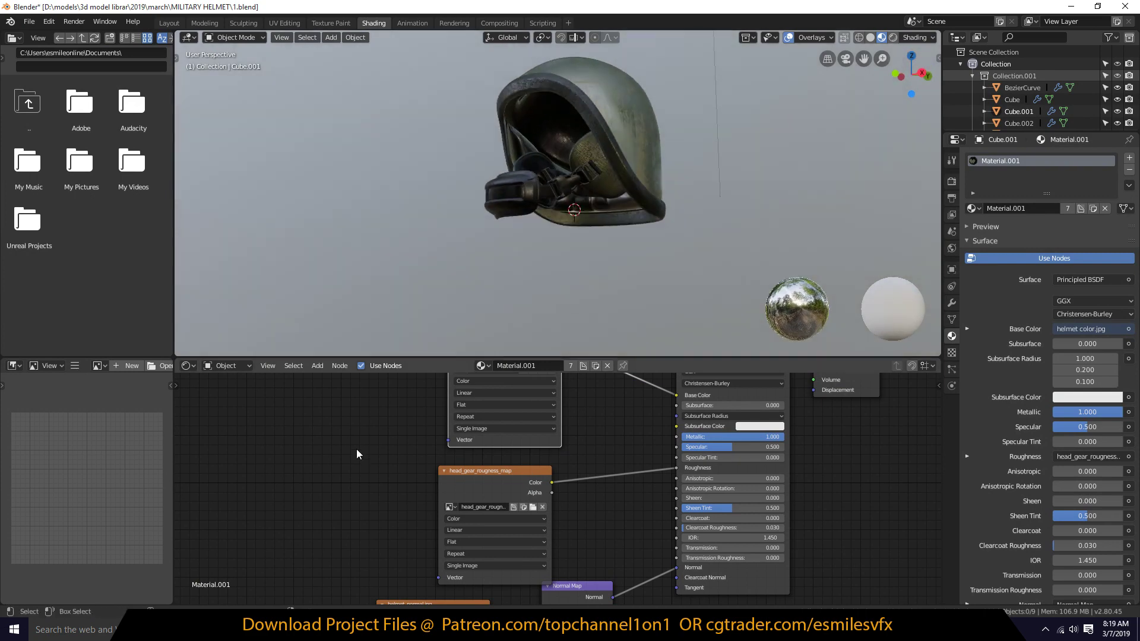
click(482, 488)
key(shift+d)
click(312, 428)
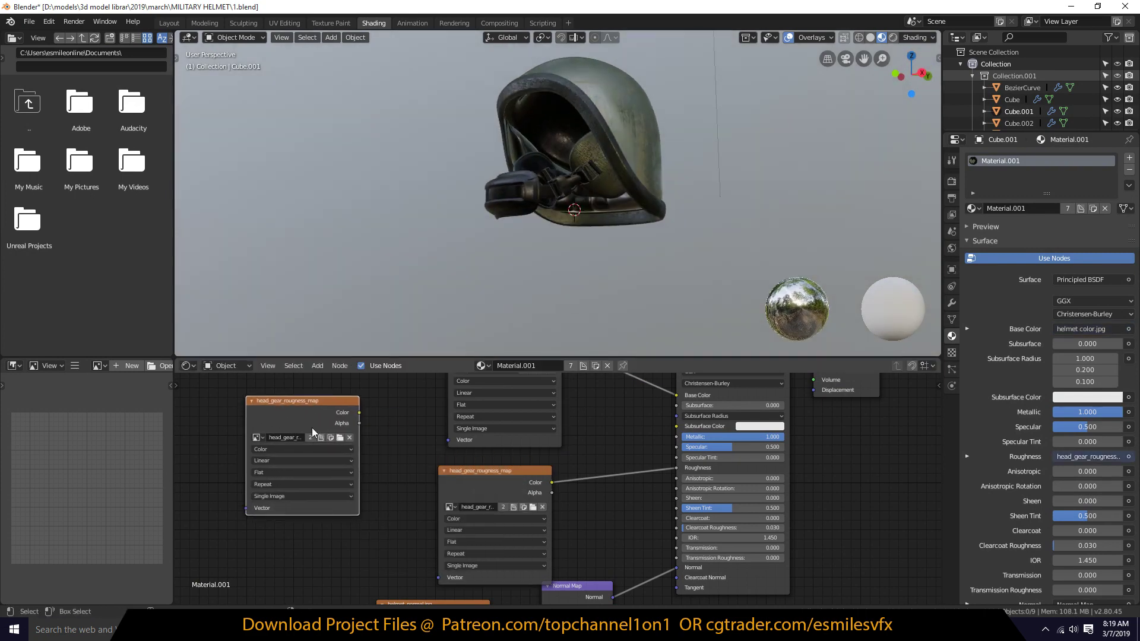
Step: Load metalness_map.png into the duplicated image node and connect its Color output to the Principled BSDF's Metallic input
click(339, 437)
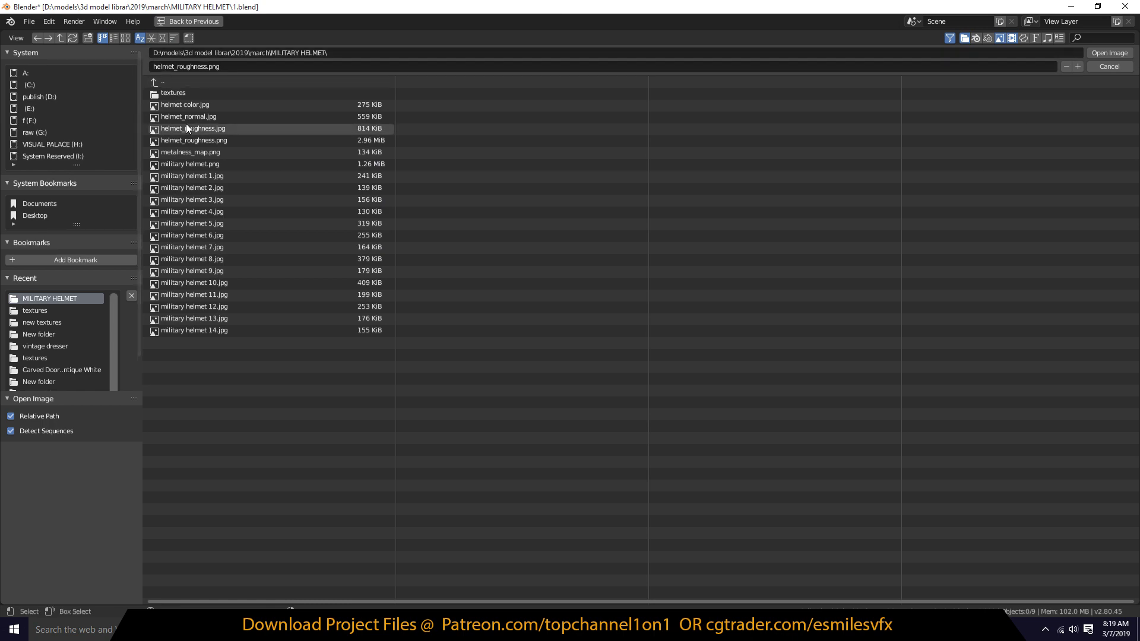
click(127, 37)
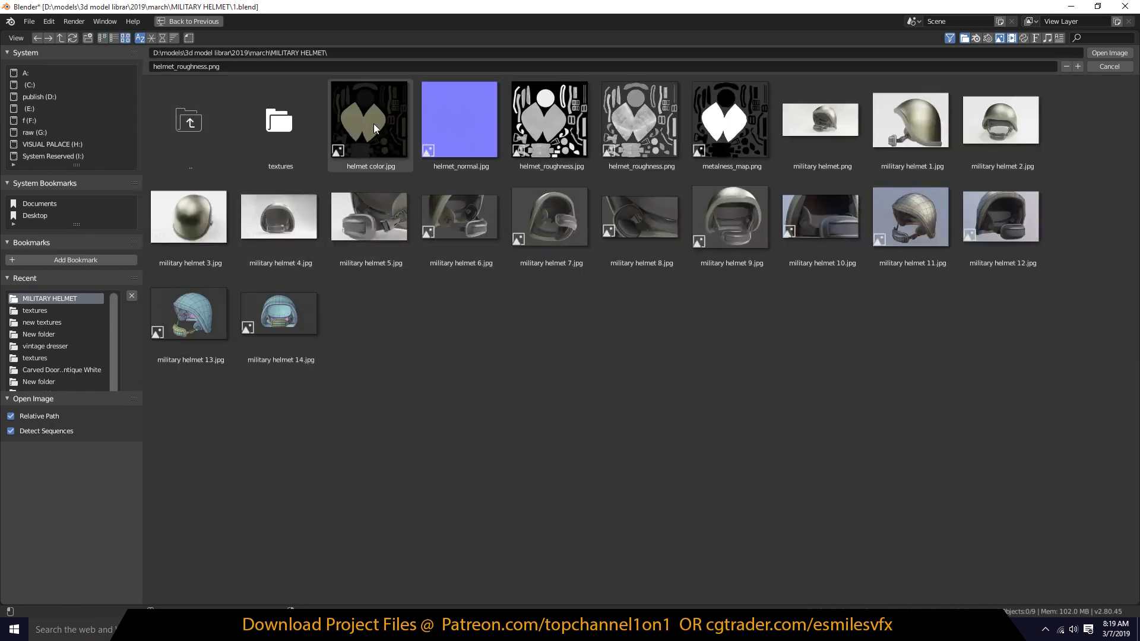
double_click(729, 148)
mouse_move(358, 412)
mouse_down()
mouse_move(688, 451)
mouse_move(684, 439)
mouse_up()
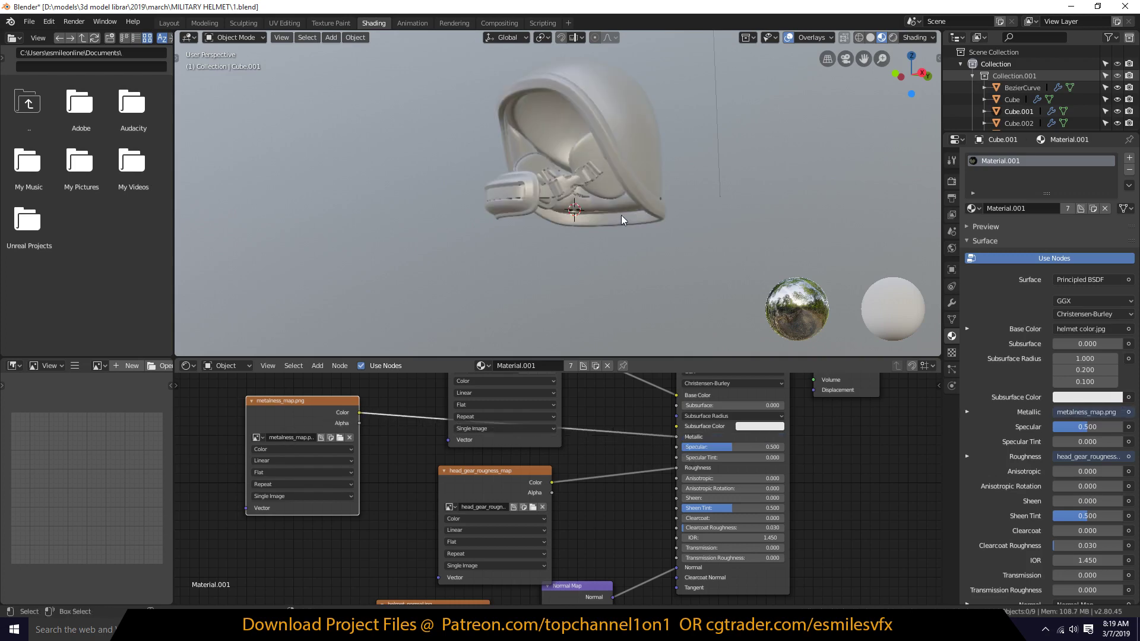
Step: Disconnect the roughness map from the Principled BSDF and set Roughness to 0, checking the helmet before and after
middle_drag(603, 217, 588, 134)
scroll(607, 159, up, 4)
scroll(575, 157, down, 2)
mouse_move(555, 208)
middle_down()
mouse_move(588, 187)
mouse_move(631, 211)
mouse_move(632, 199)
mouse_move(592, 203)
mouse_move(586, 218)
mouse_move(567, 198)
middle_up()
scroll(605, 197, up, 3)
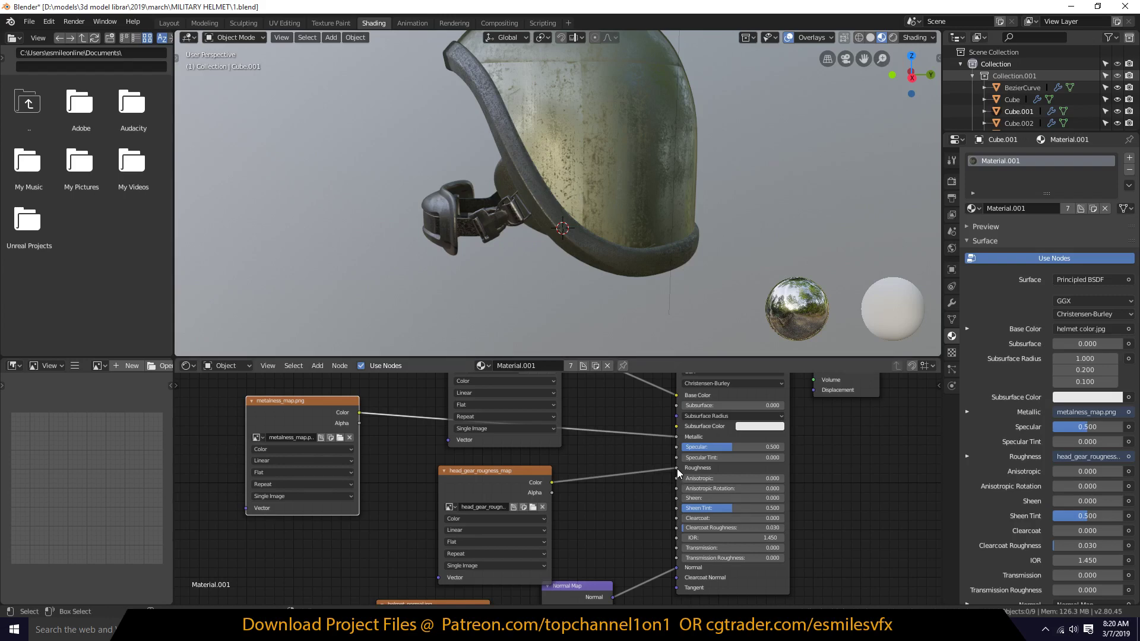
drag(676, 467, 619, 457)
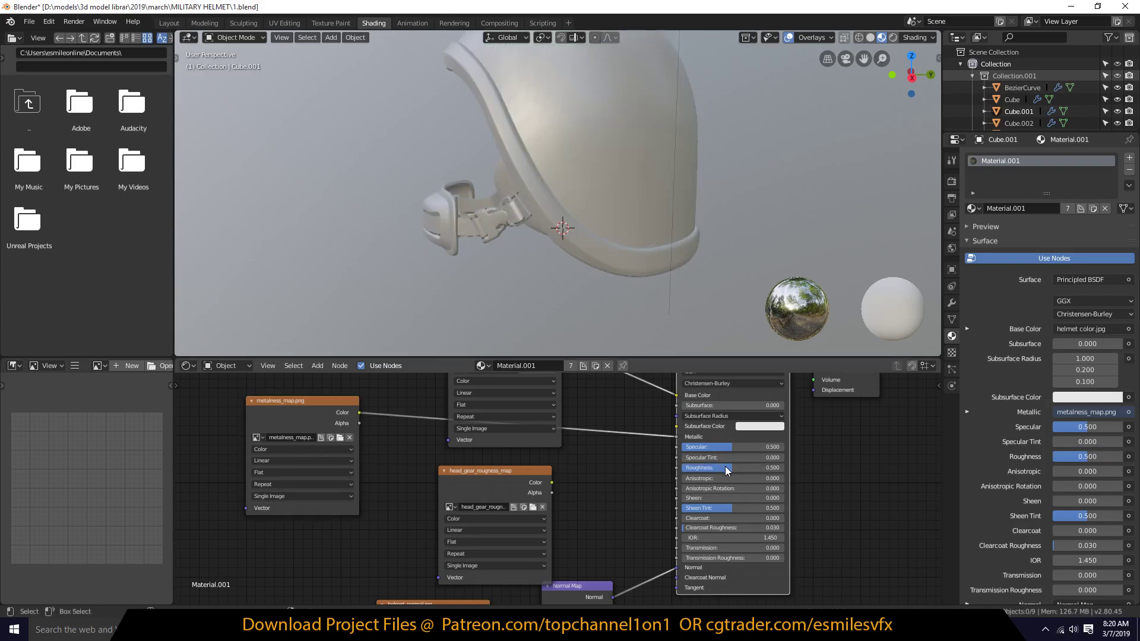
drag(731, 466, 683, 467)
middle_drag(594, 225, 604, 185)
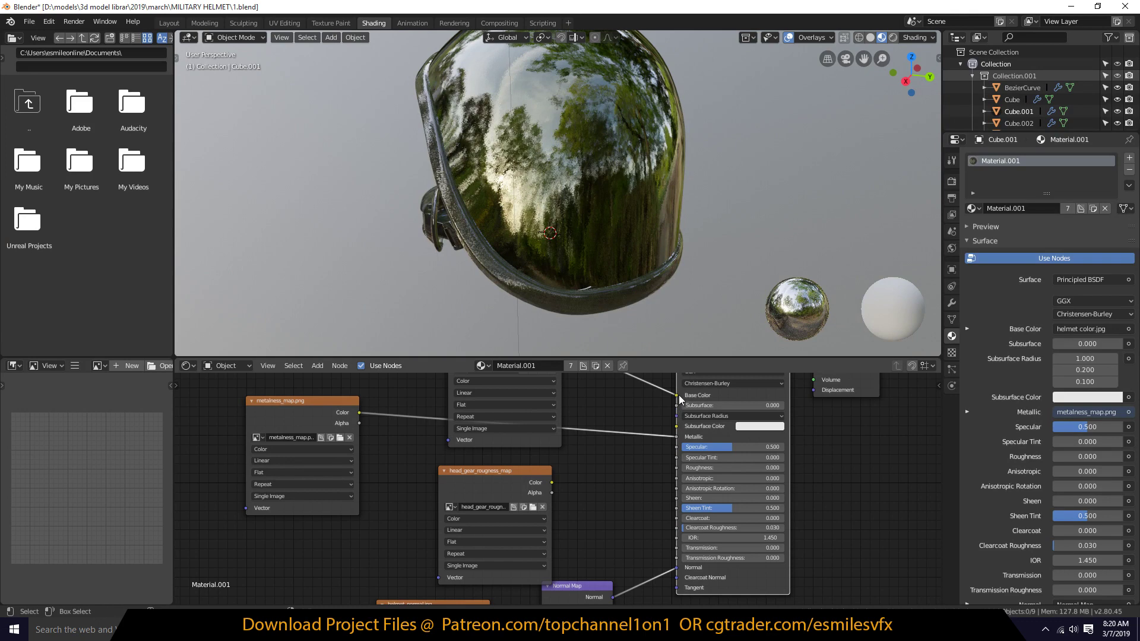
Step: Disconnect the base color and normal maps from the Principled BSDF and inspect how the metalness map affects shell and straps
drag(679, 395, 647, 394)
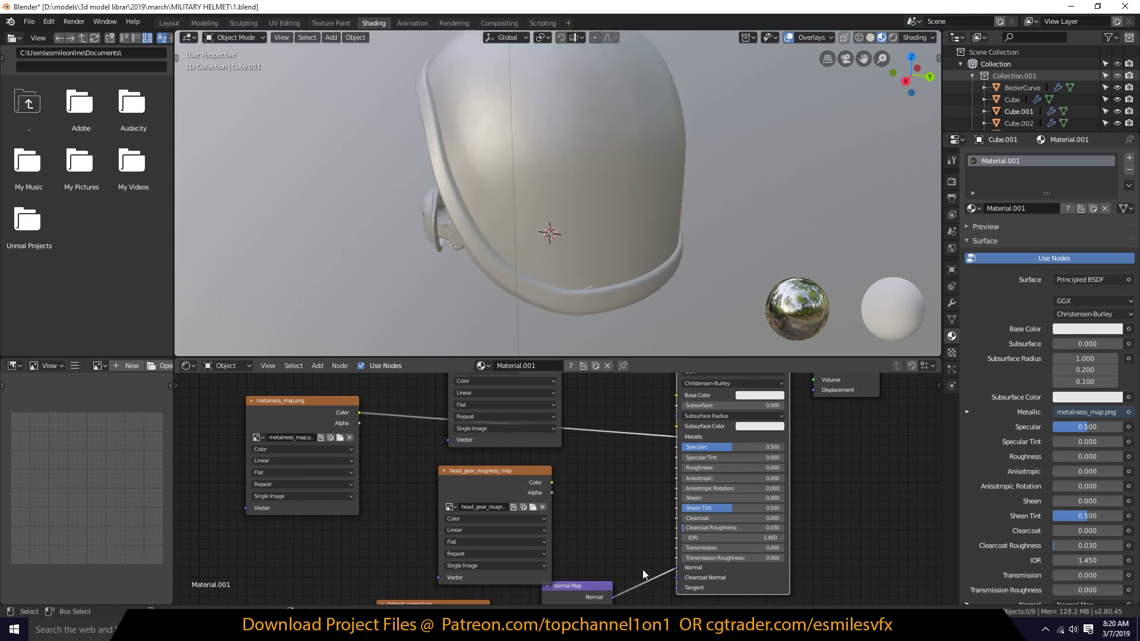
drag(677, 569, 630, 564)
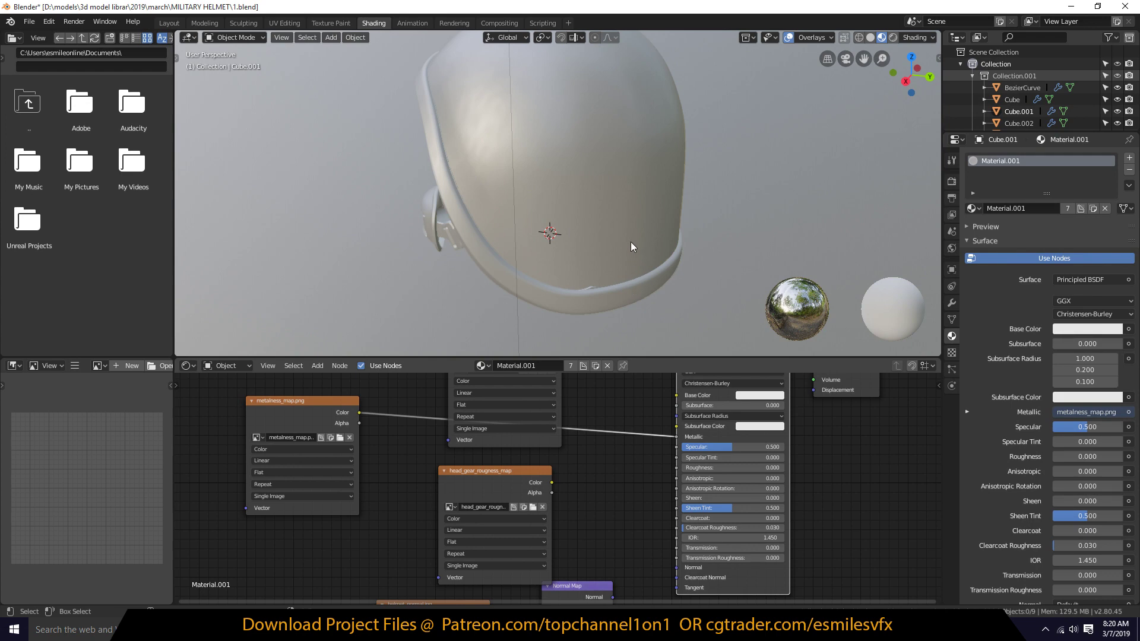
middle_drag(631, 242, 691, 162)
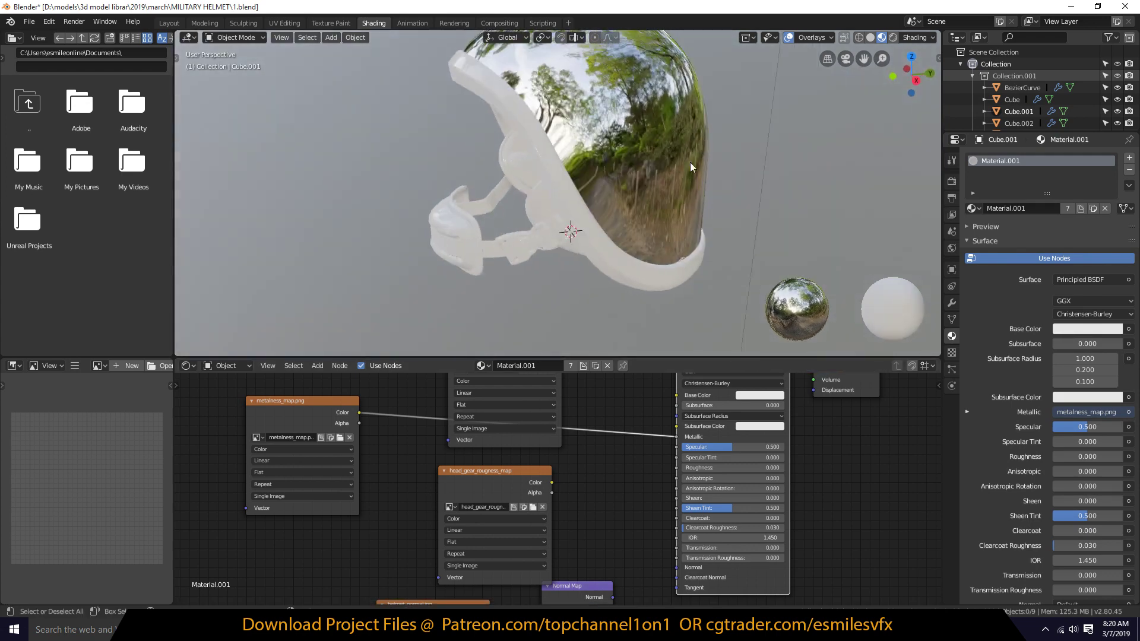
middle_drag(646, 231, 656, 208)
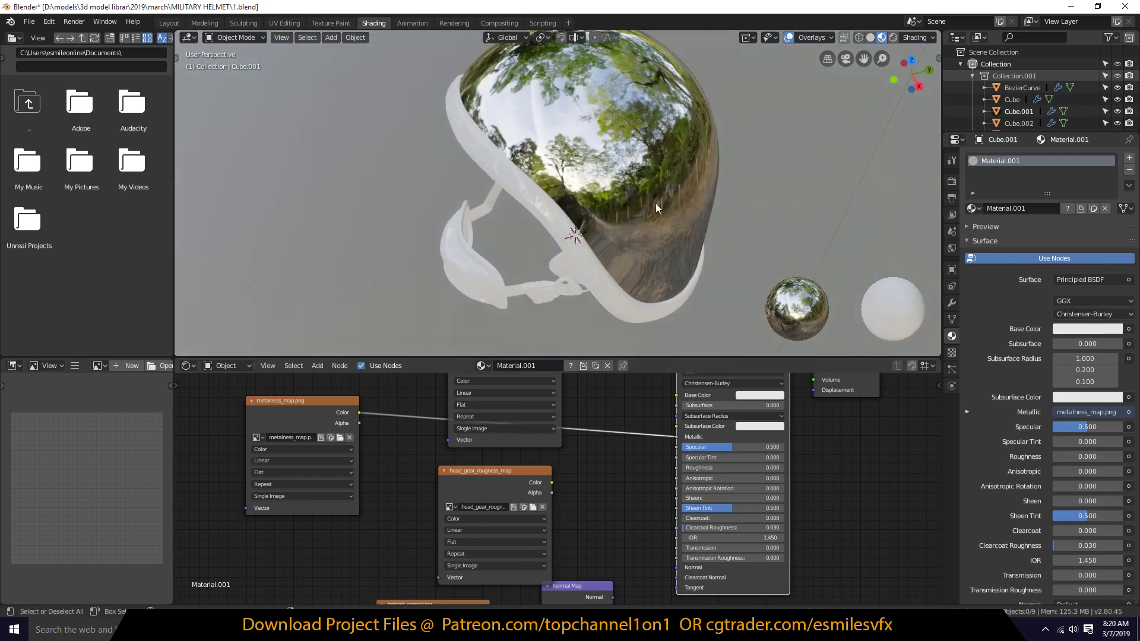
middle_drag(676, 157, 682, 144)
middle_drag(489, 261, 623, 185)
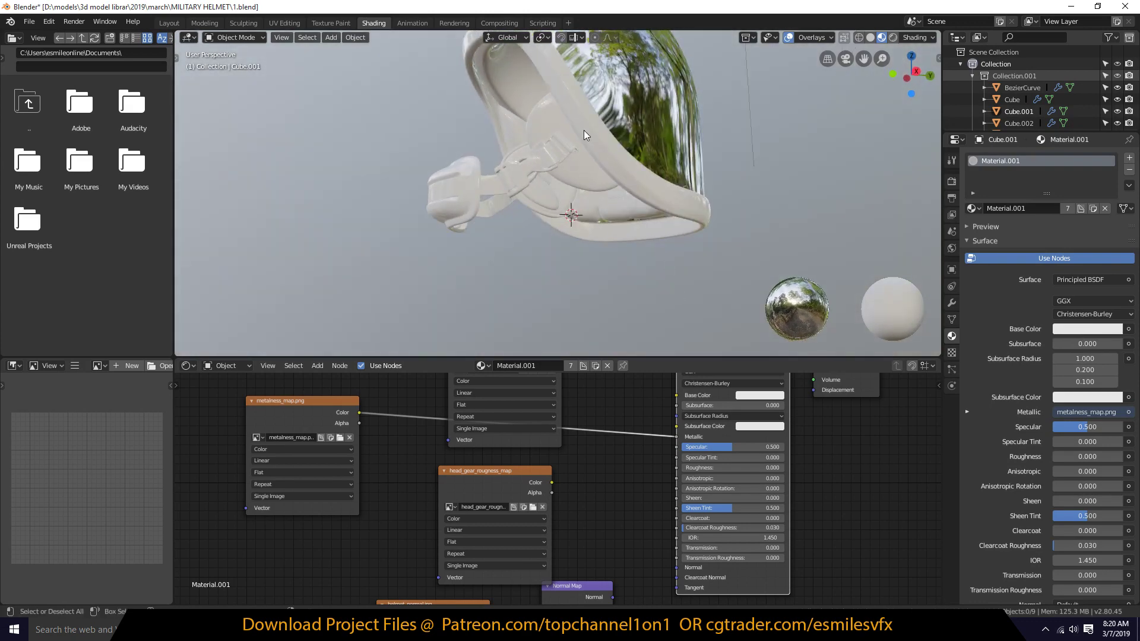
Step: Set the Principled BSDF's Base Color to a bright blue and view the helmet from the side
mouse_move(712, 469)
mouse_down()
mouse_move(751, 470)
mouse_move(706, 469)
mouse_up()
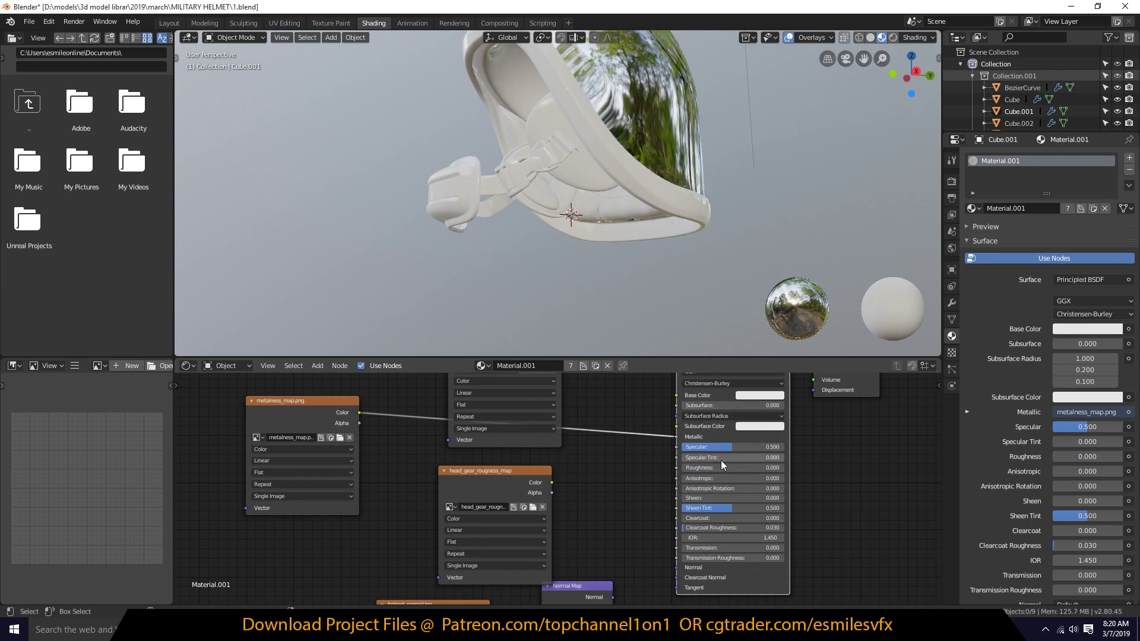
click(765, 395)
drag(794, 291, 792, 272)
middle_drag(732, 203, 660, 190)
Step: Set the blue material's Roughness to 1 and compare the shell with the straps and chin guard
drag(731, 468, 784, 467)
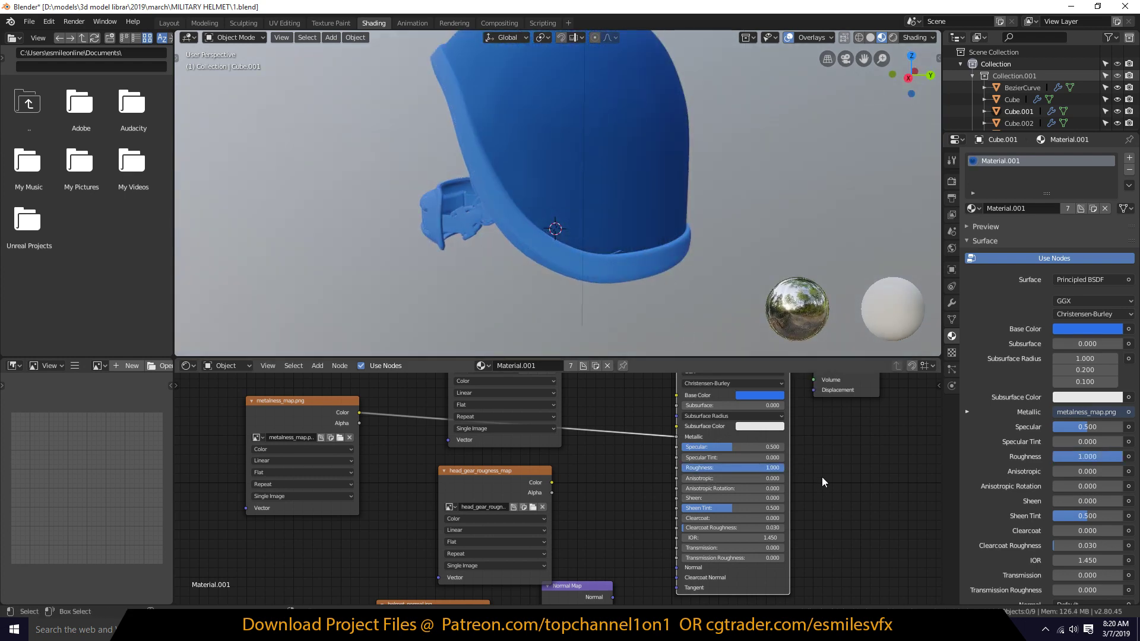
middle_drag(595, 140, 613, 183)
middle_drag(524, 250, 501, 223)
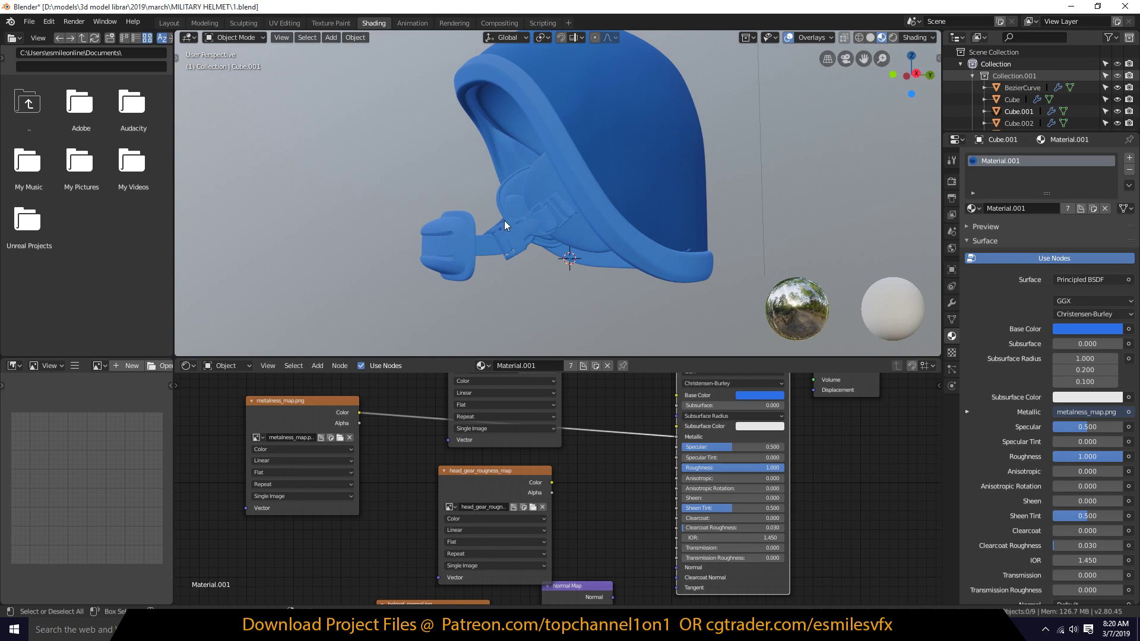
middle_drag(591, 204, 617, 225)
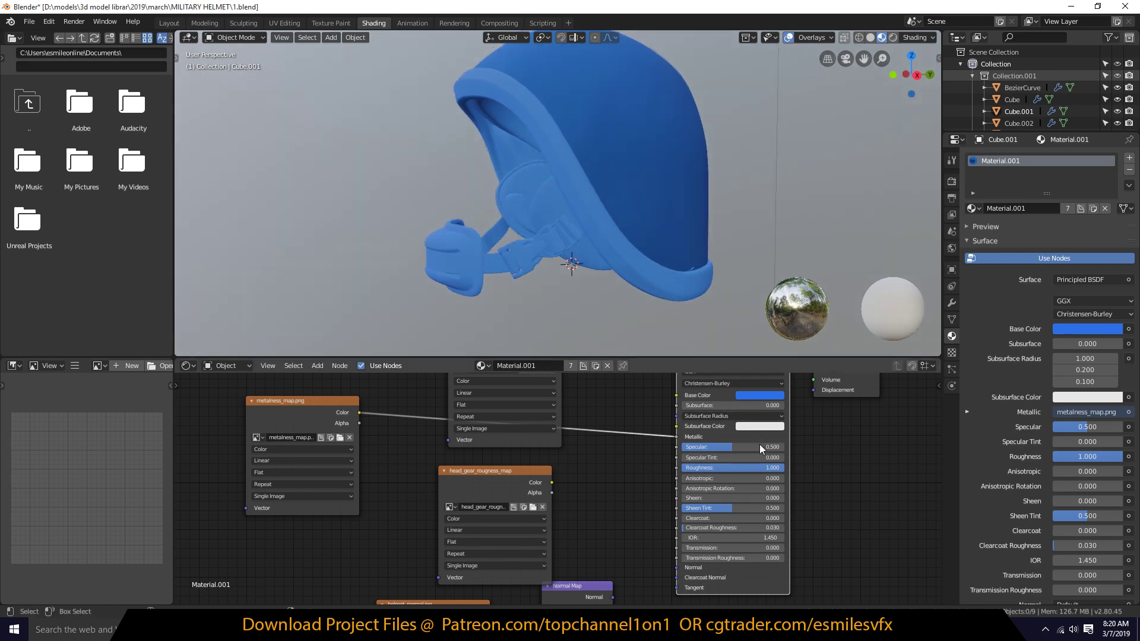
Step: Set the blue material's Roughness to 0, inspect the back of the shell and bring the helmet color.jpg node into view
drag(760, 467, 675, 458)
middle_drag(600, 202, 493, 214)
middle_drag(567, 360, 620, 424)
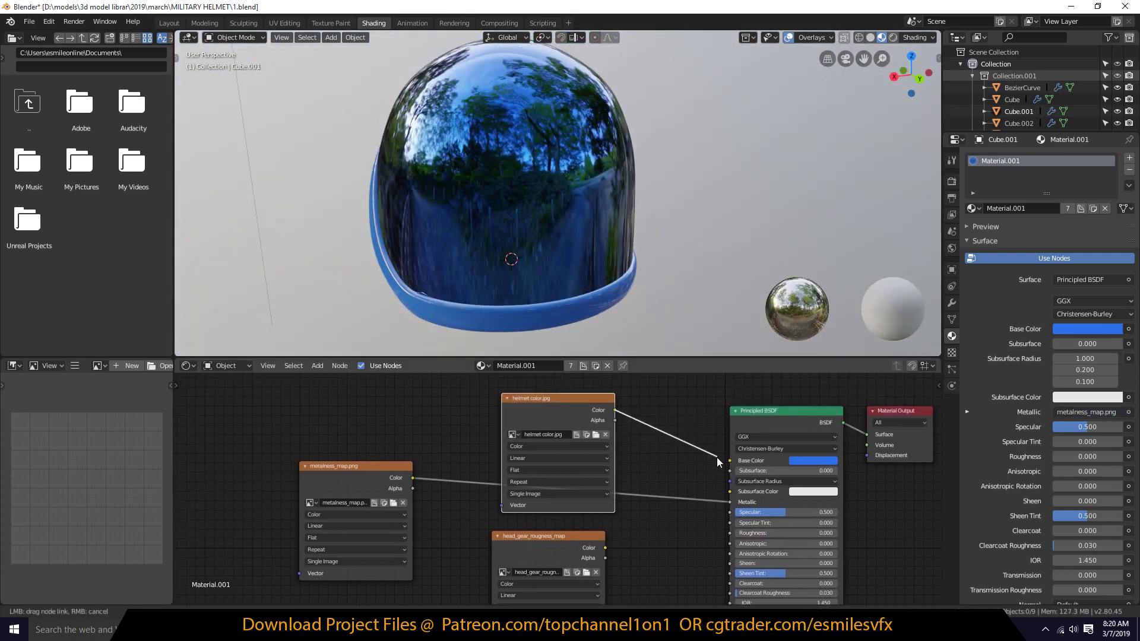
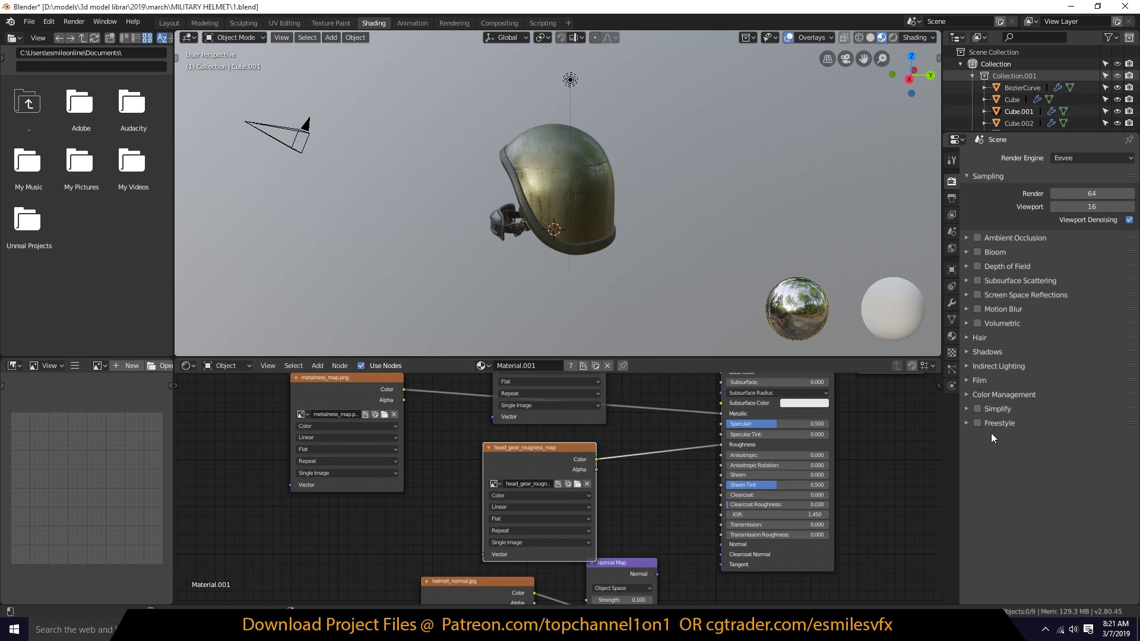
Step: Switch the render engine to Cycles and set the bake type to Transmission
click(1102, 159)
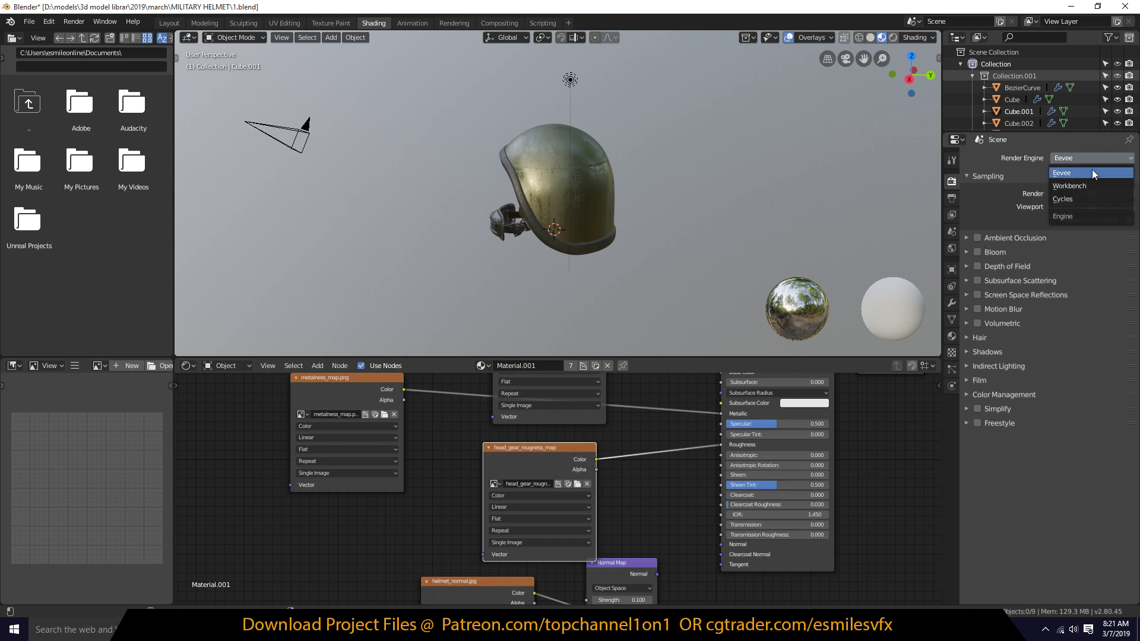
click(1086, 200)
click(1011, 423)
click(1094, 469)
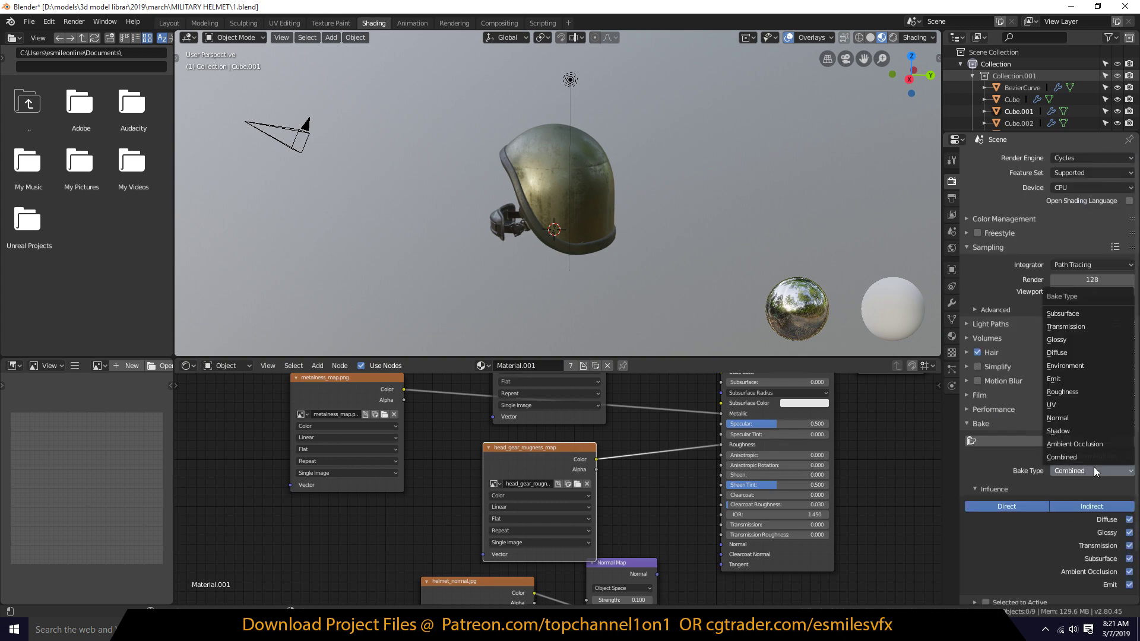
click(1083, 329)
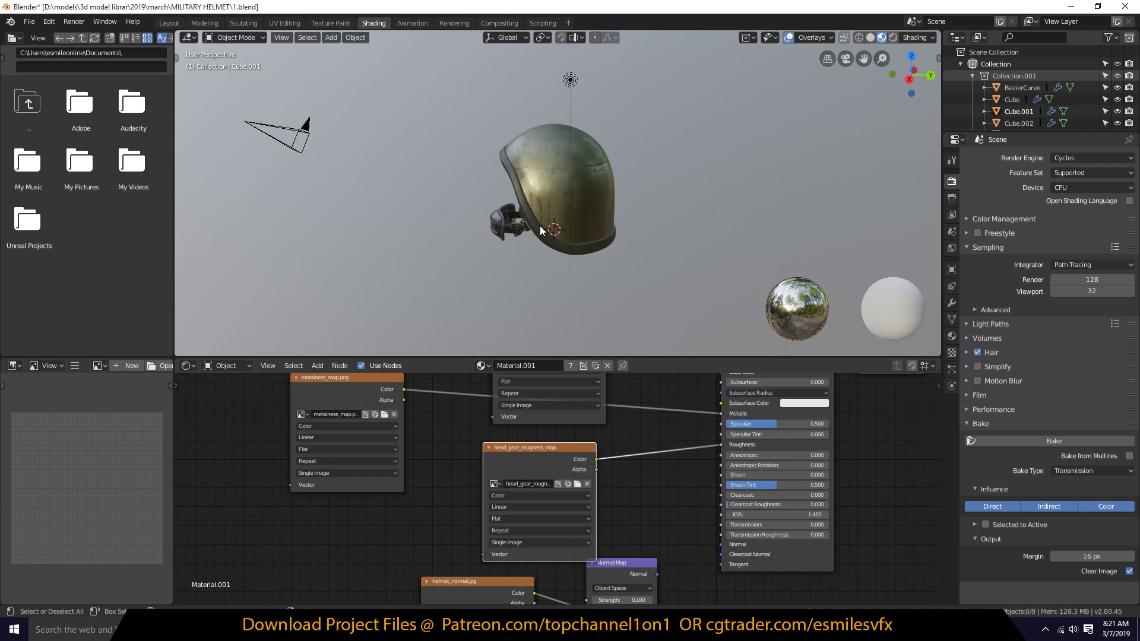
Step: Change the bake type to Roughness
click(1069, 471)
click(1122, 474)
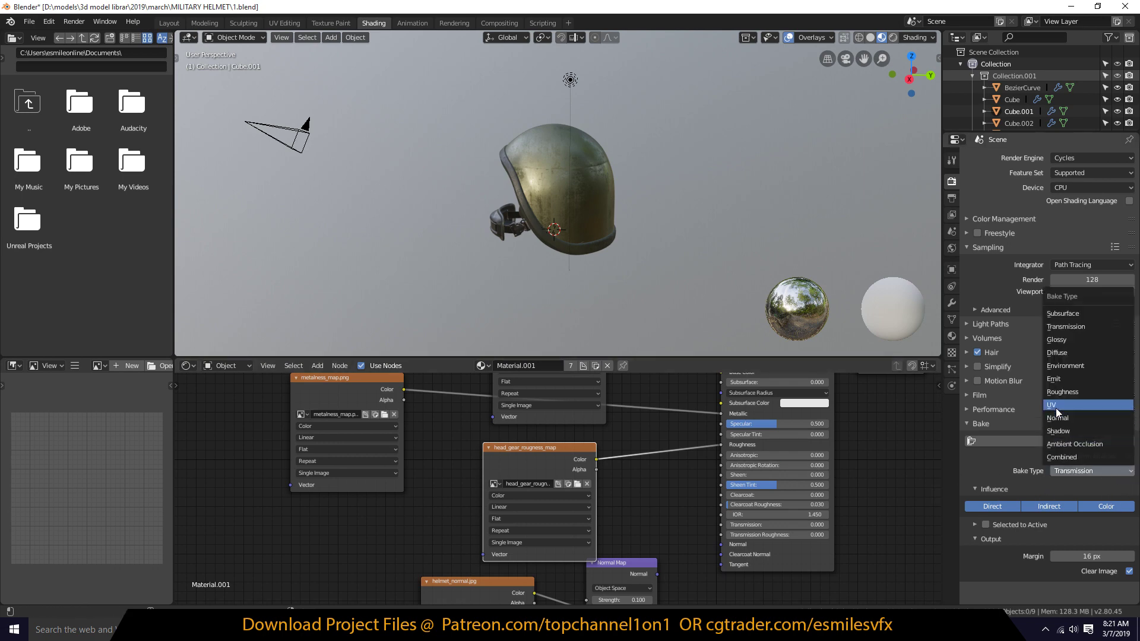
click(1057, 392)
Step: Disconnect the head gear roughness map from the Roughness input to compare the look, and reconnect it
scroll(656, 509, up, 2)
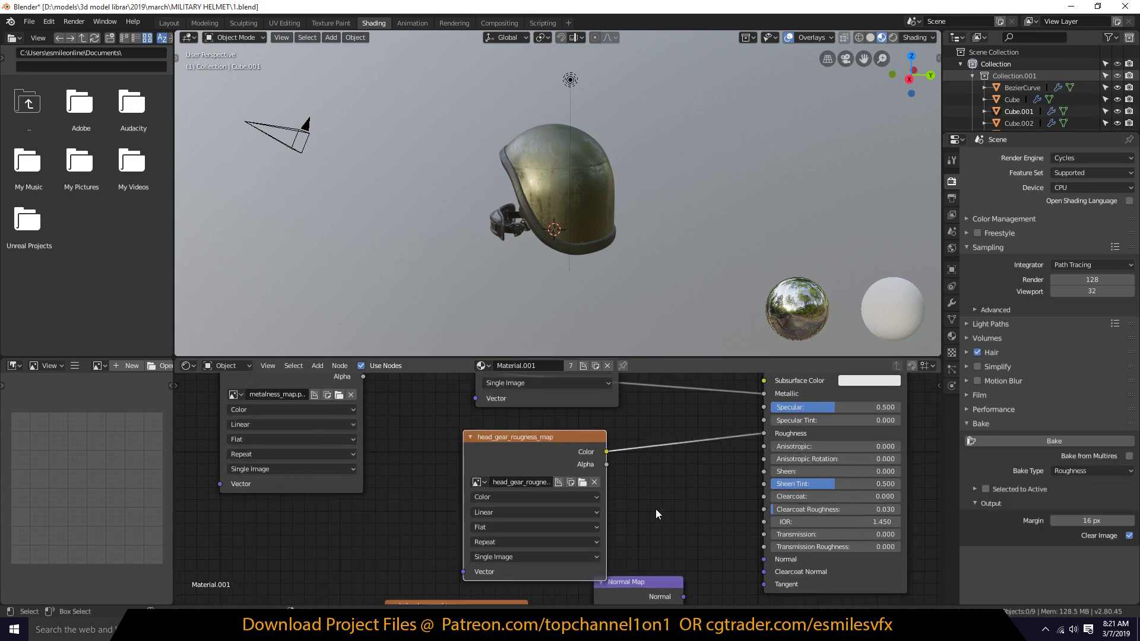
drag(739, 441, 697, 447)
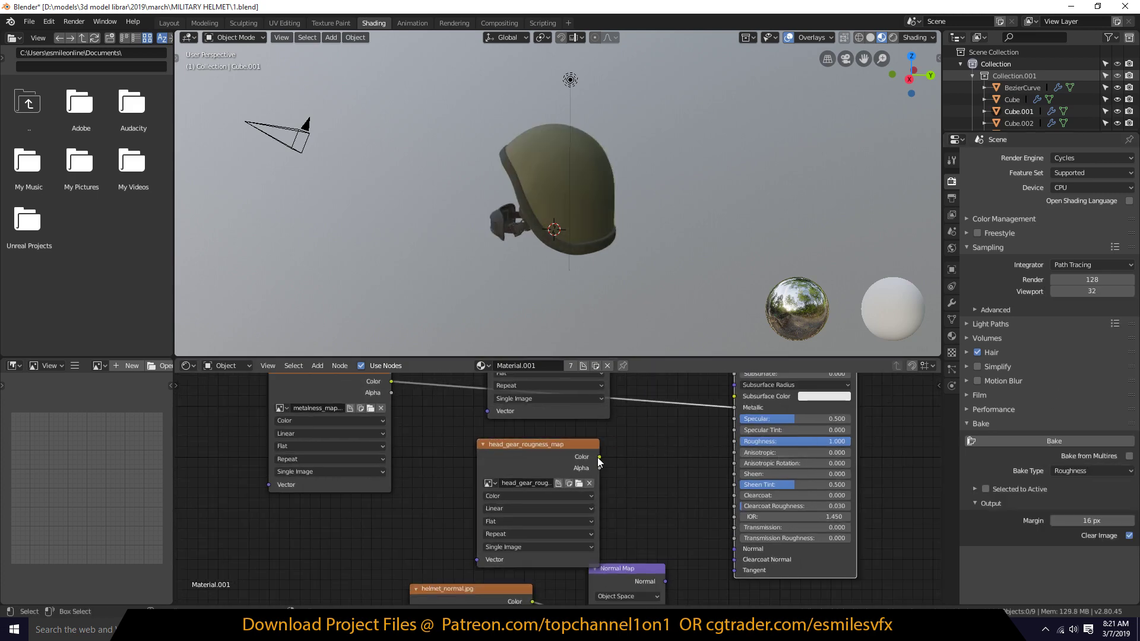
drag(600, 458, 736, 441)
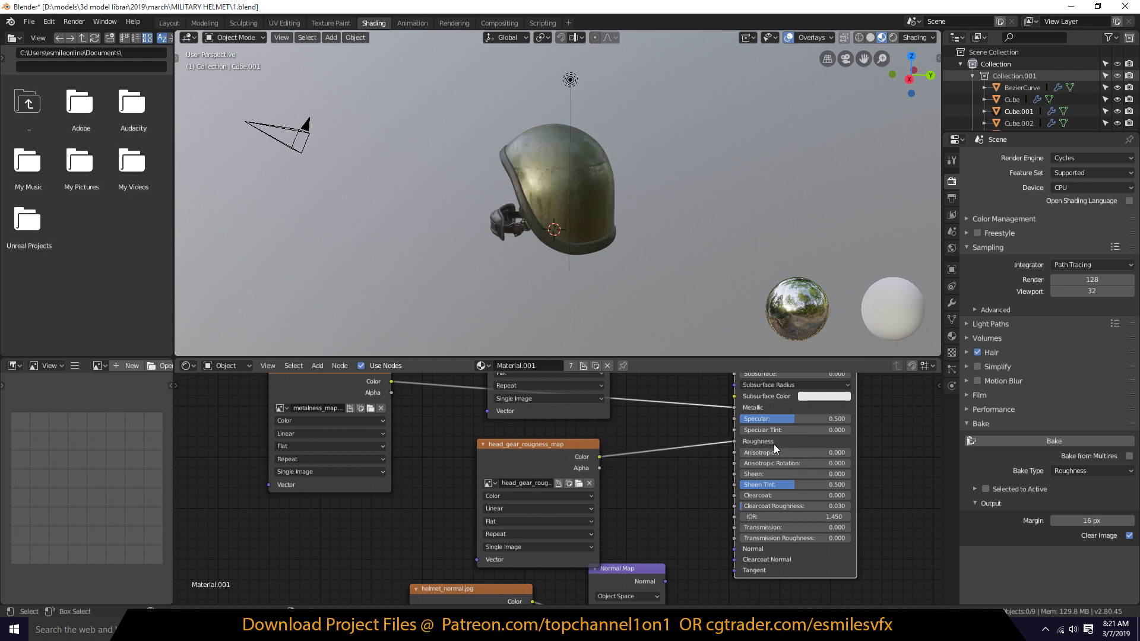
Step: Examine the helmet shell's worn surface up close and review the available bake types, keeping Roughness selected
scroll(470, 208, up, 6)
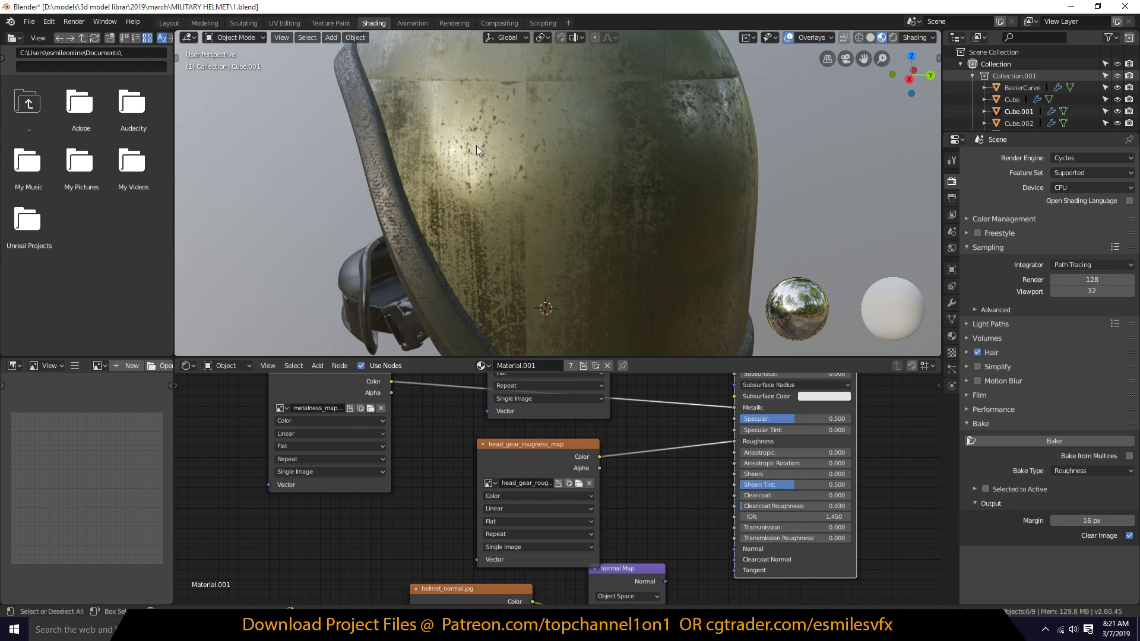
scroll(476, 240, down, 6)
middle_drag(475, 240, 582, 141)
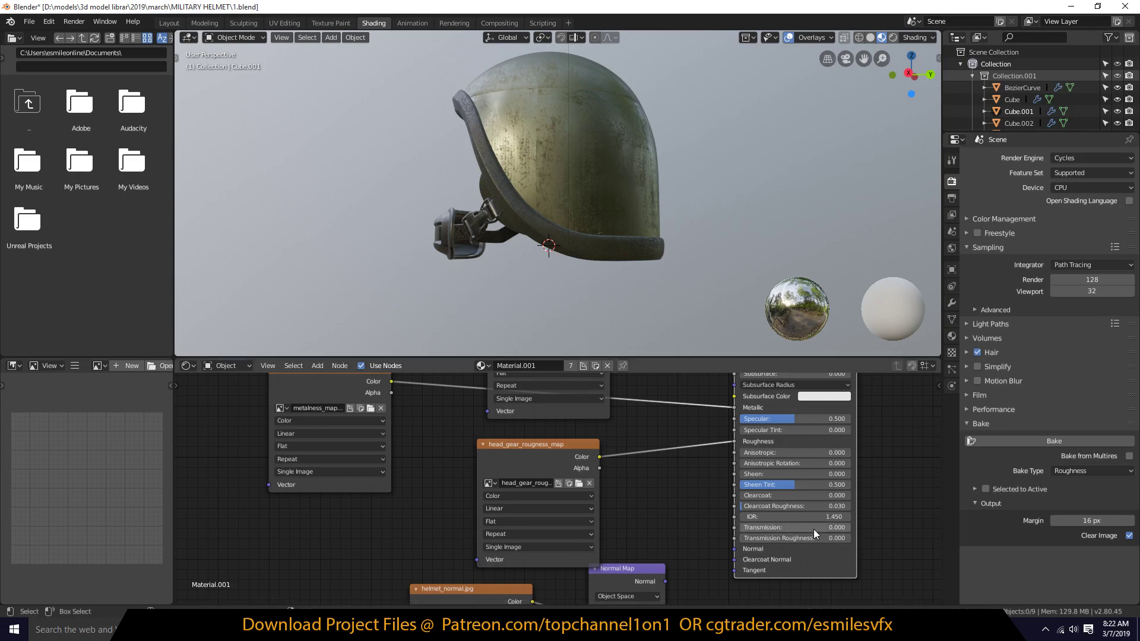
click(1075, 471)
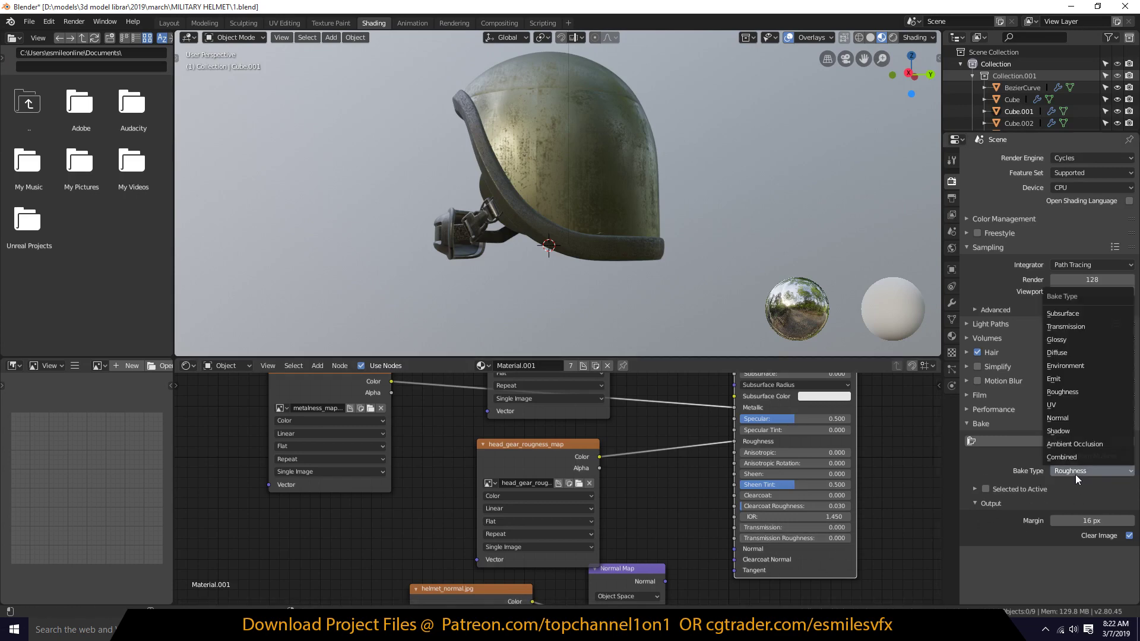
click(1087, 467)
click(1073, 467)
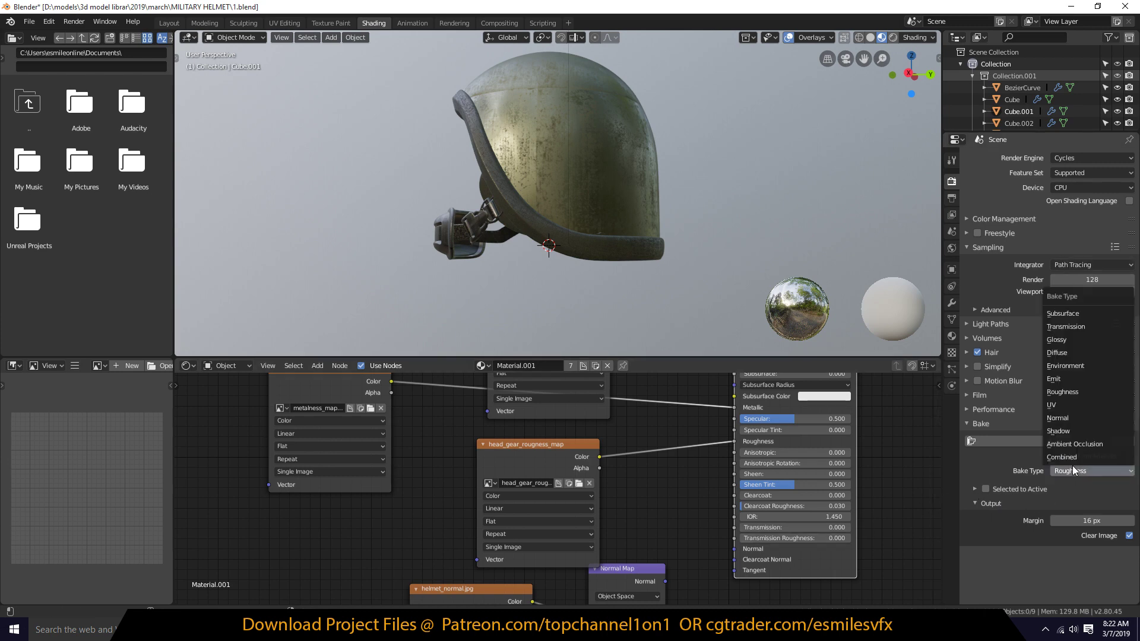
click(1085, 390)
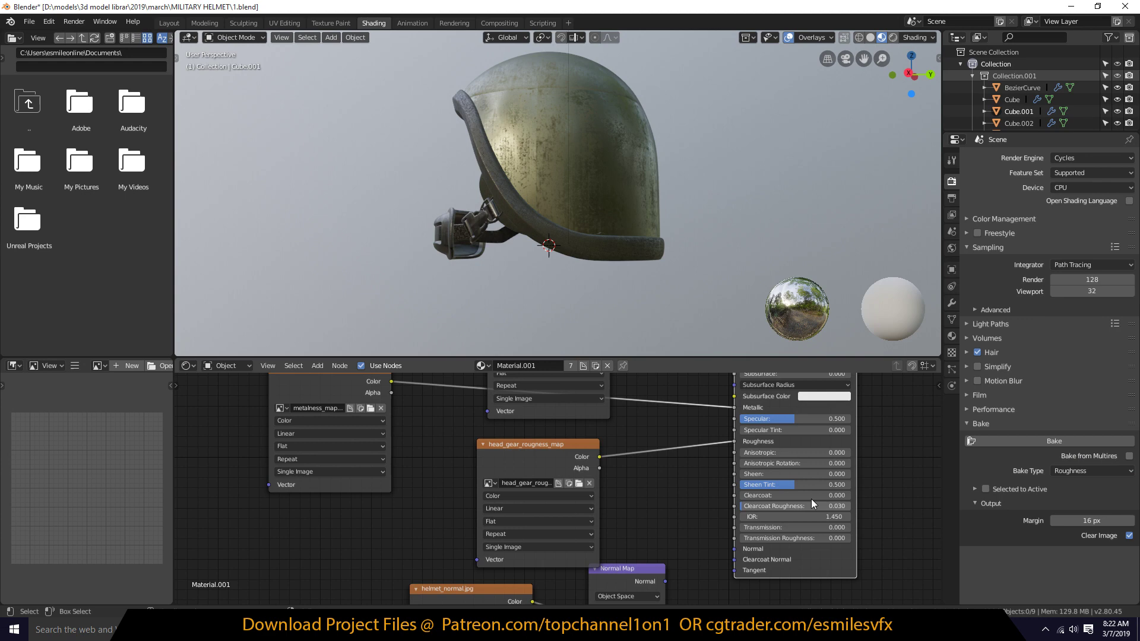
click(1077, 468)
Step: Connect the Normal Map node's Normal output to the shader's Normal input and inspect the helmet's straps and interior
middle_drag(580, 226, 572, 202)
scroll(550, 269, up, 4)
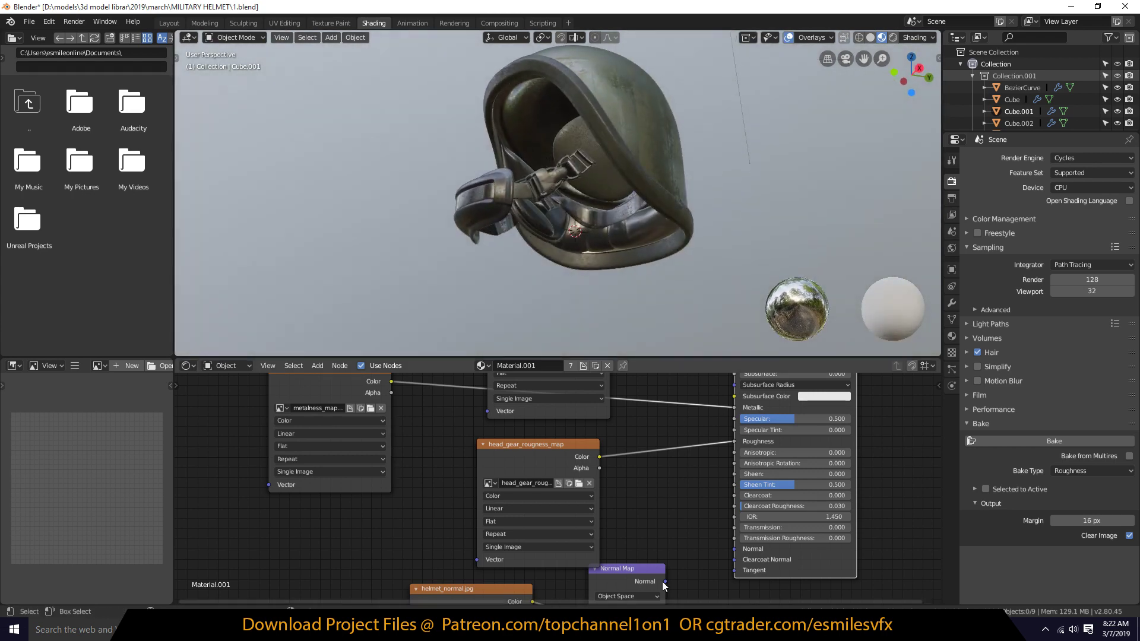
middle_drag(555, 158, 534, 196)
scroll(537, 177, up, 4)
drag(666, 582, 736, 549)
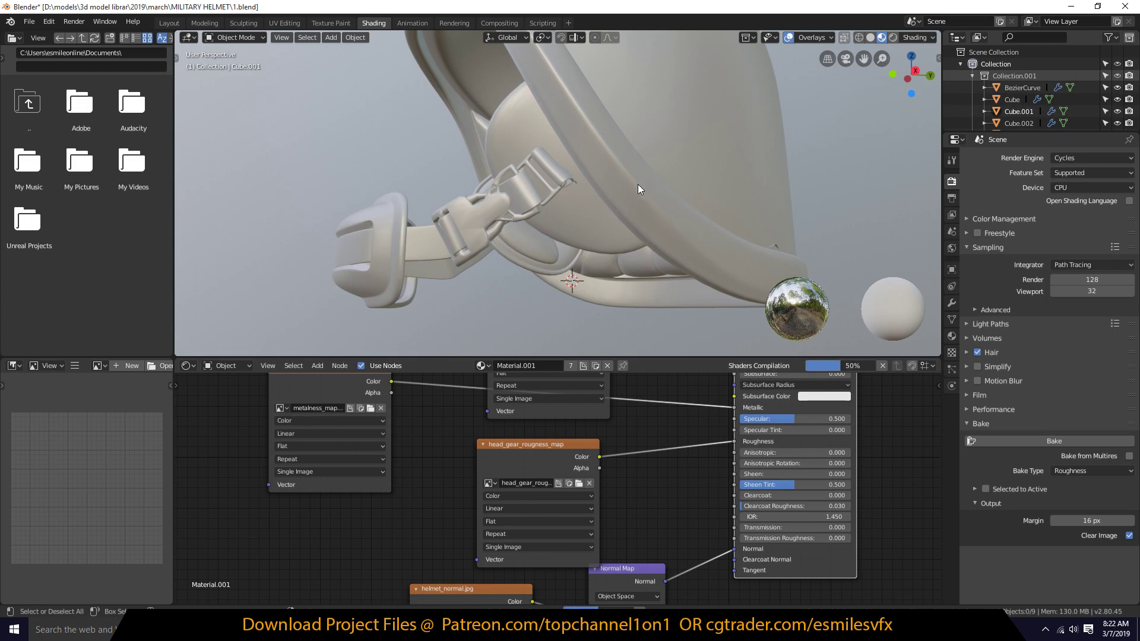
mouse_move(636, 184)
middle_down()
mouse_move(639, 215)
mouse_move(628, 209)
mouse_move(682, 202)
mouse_move(703, 184)
mouse_move(633, 210)
mouse_move(592, 200)
mouse_move(608, 216)
mouse_move(597, 198)
mouse_move(643, 183)
middle_up()
scroll(703, 184, up, 4)
scroll(703, 184, down, 5)
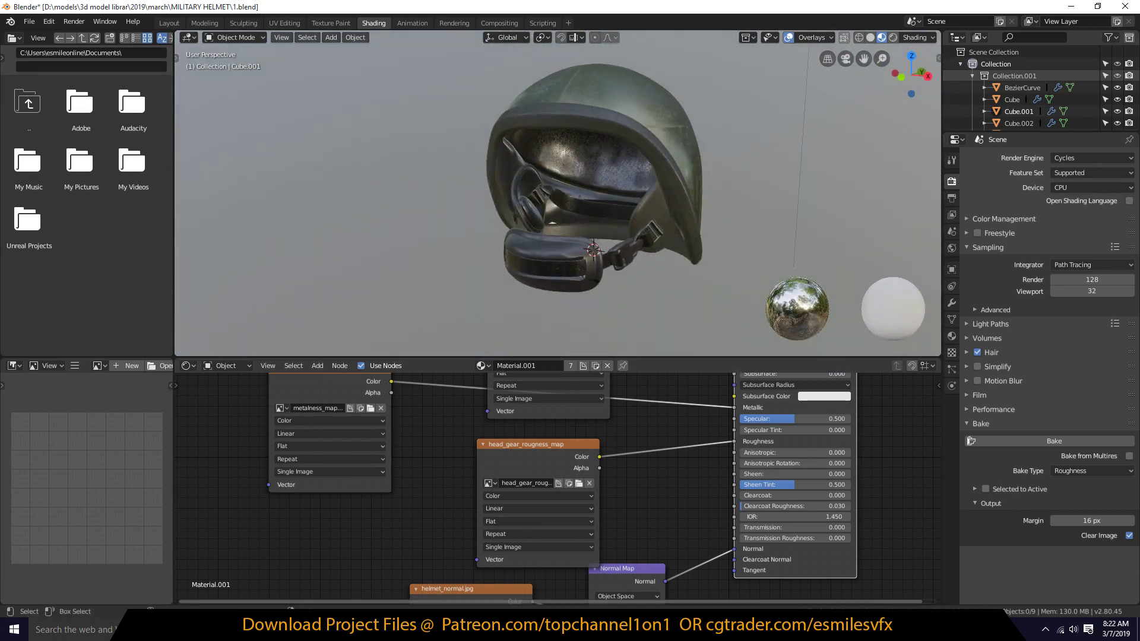
mouse_move(363, 629)
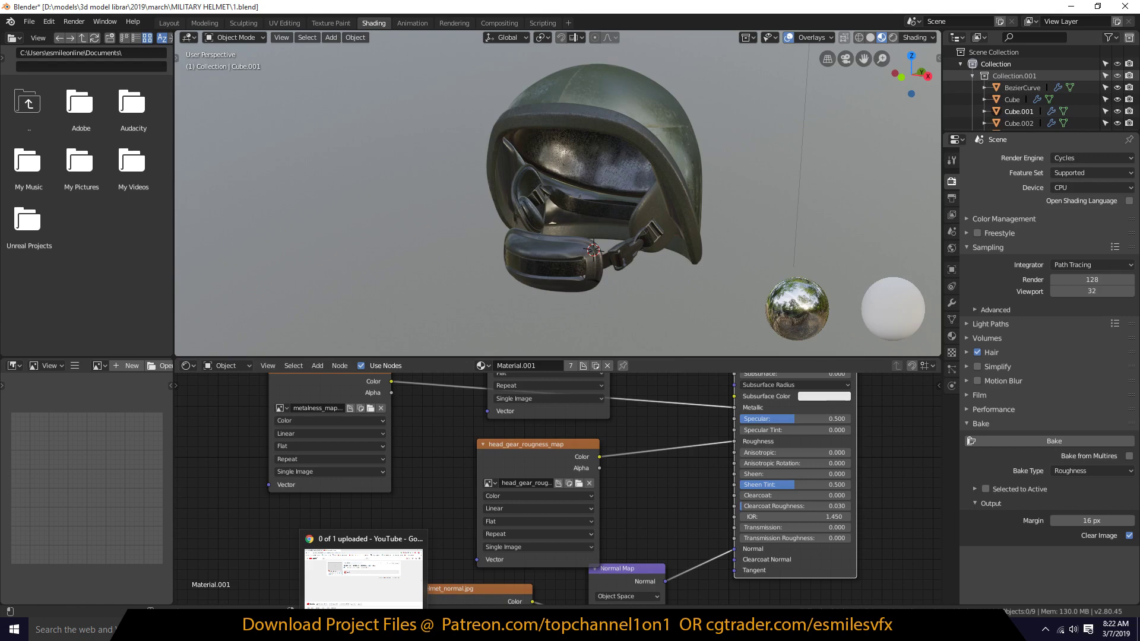
middle_click(363, 630)
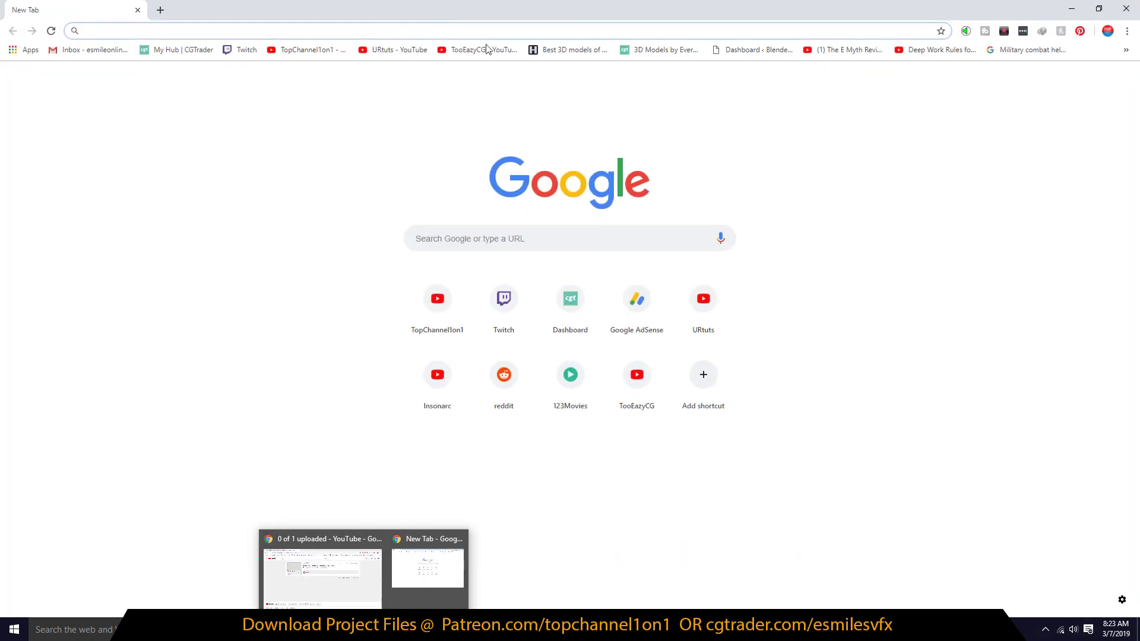
click(664, 50)
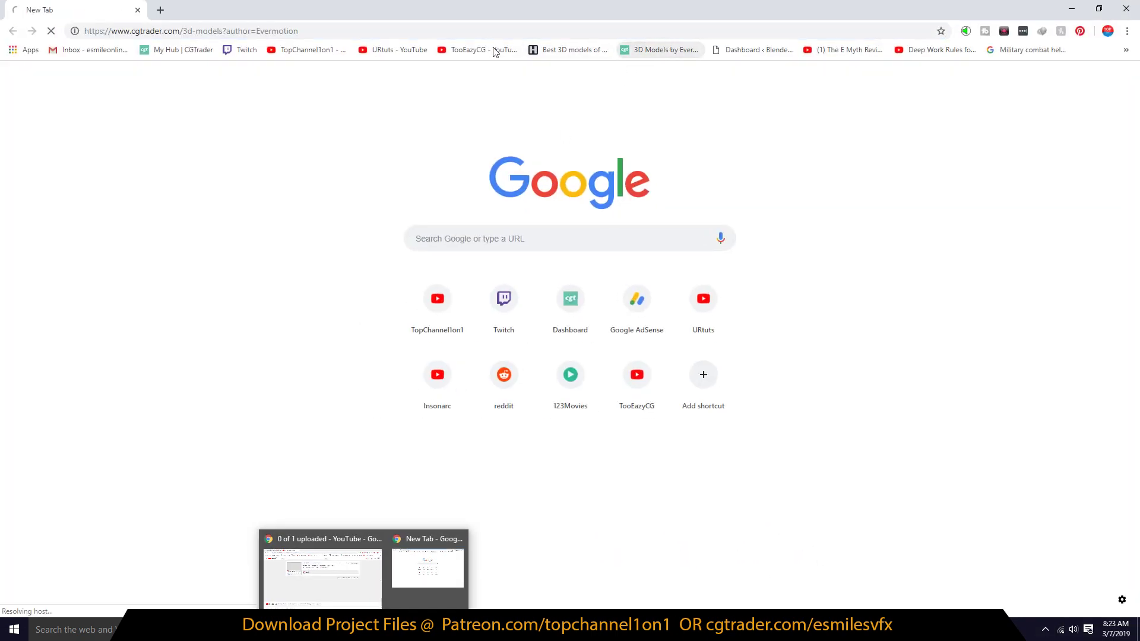
click(221, 31)
click(221, 31)
drag(183, 31, 484, 31)
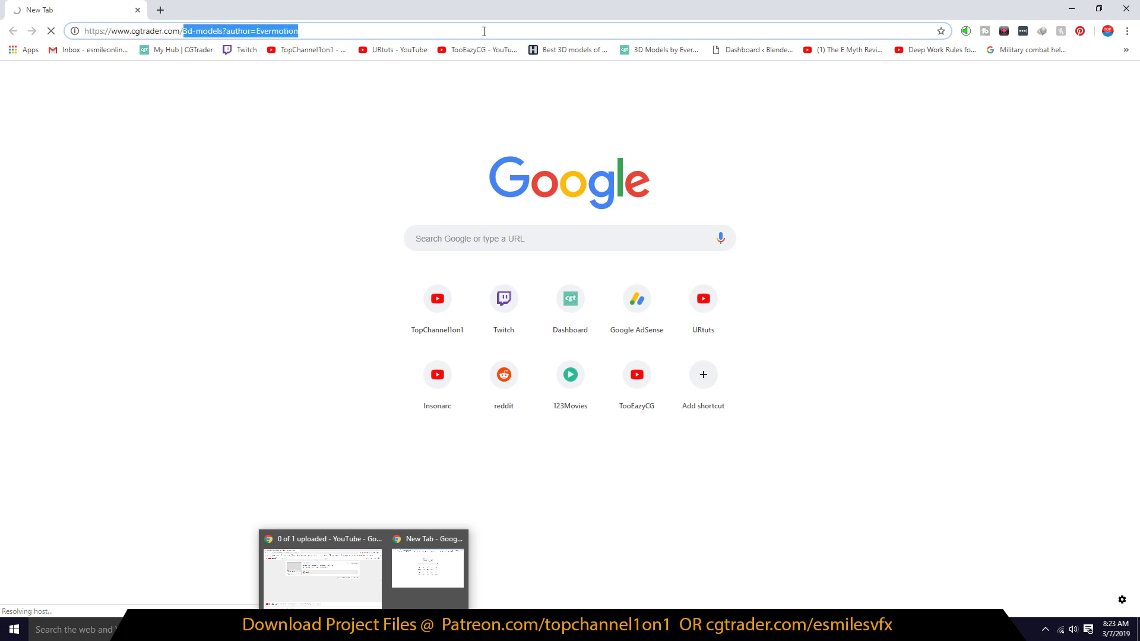
text(esmiles)
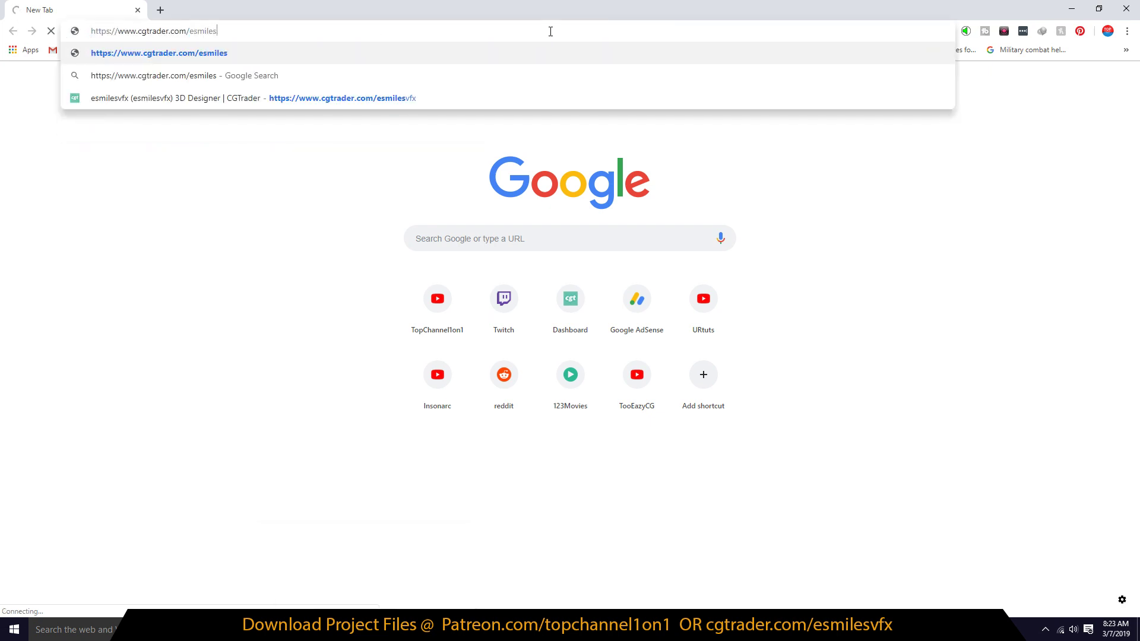
text(vfx)
key(Return)
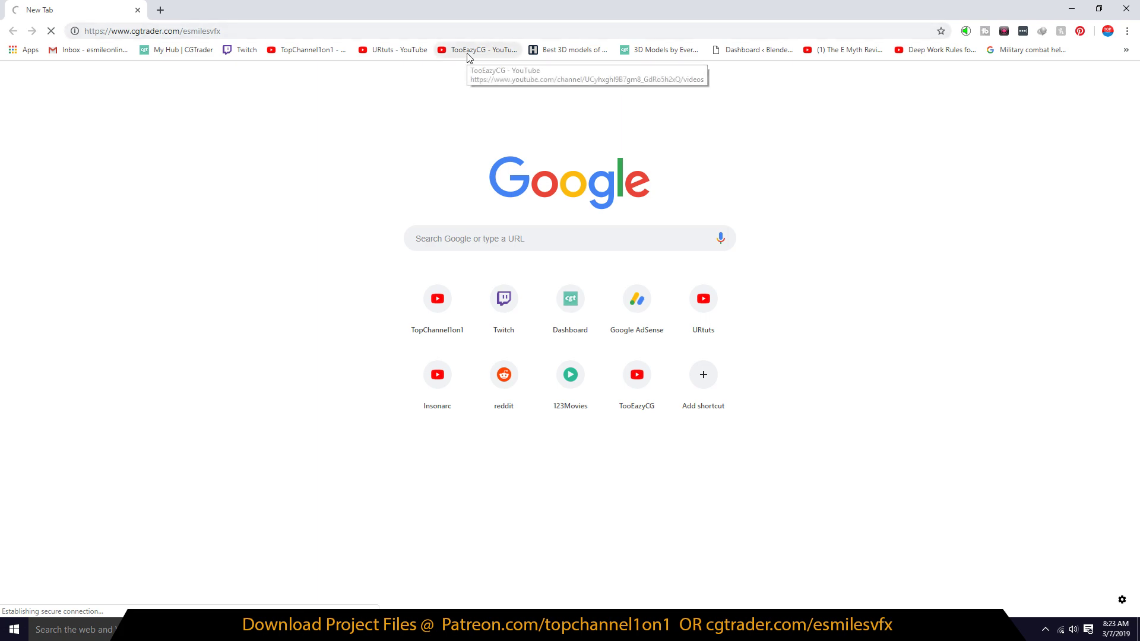
Step: Bring the restored browser window over Blender, maximize it and view the designer profile's stats and categories
double_click(450, 7)
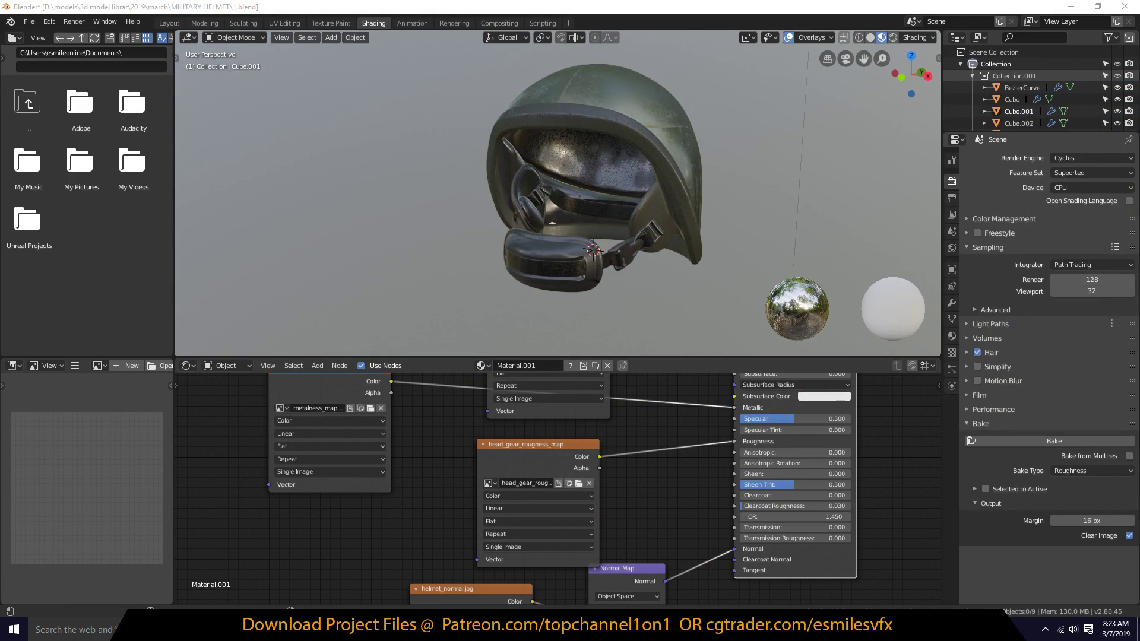
drag(1069, 65, 273, 58)
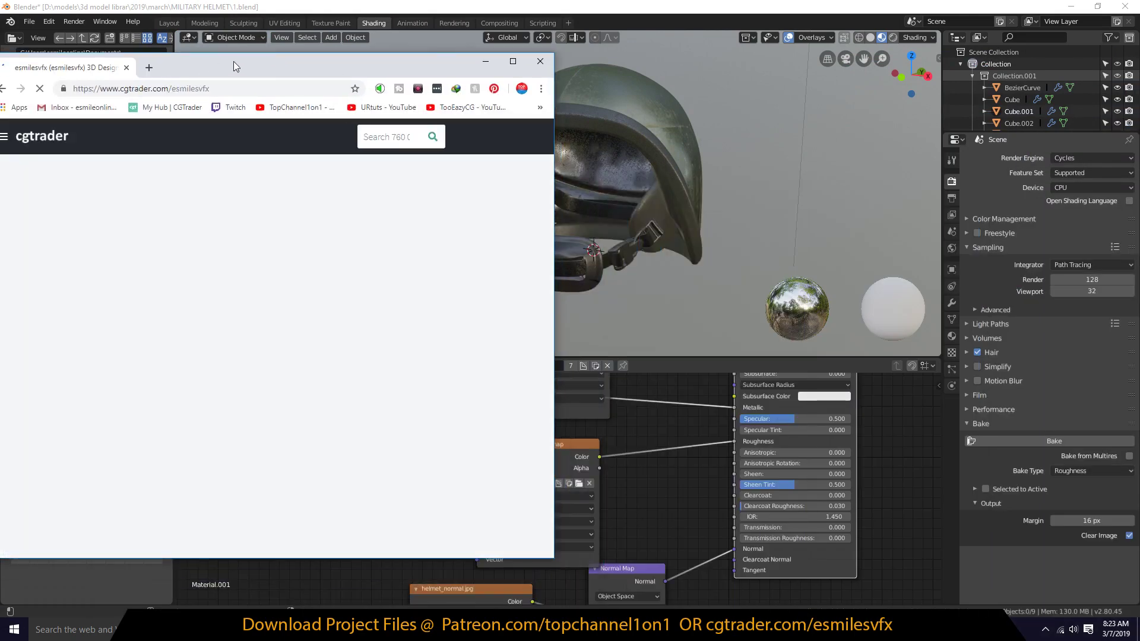
double_click(233, 62)
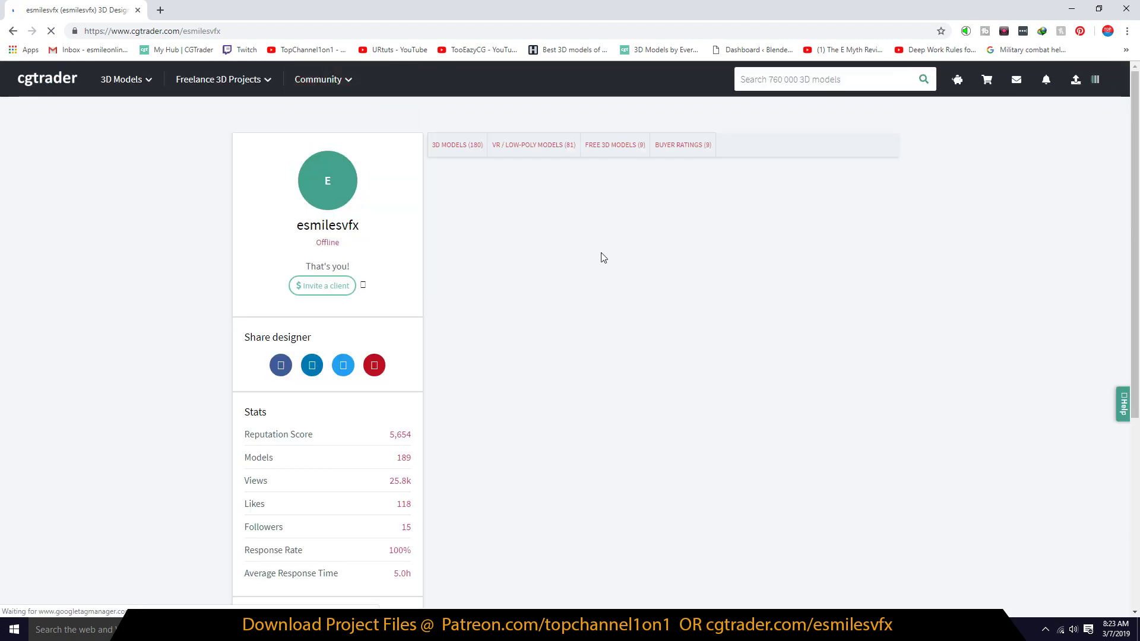
scroll(585, 252, down, 2)
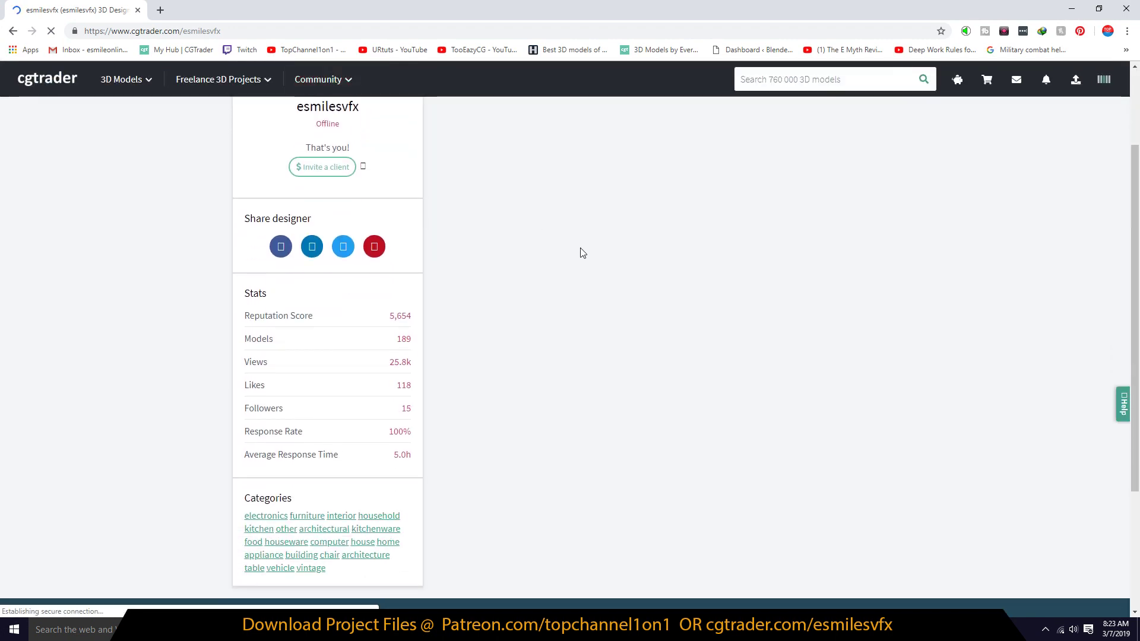